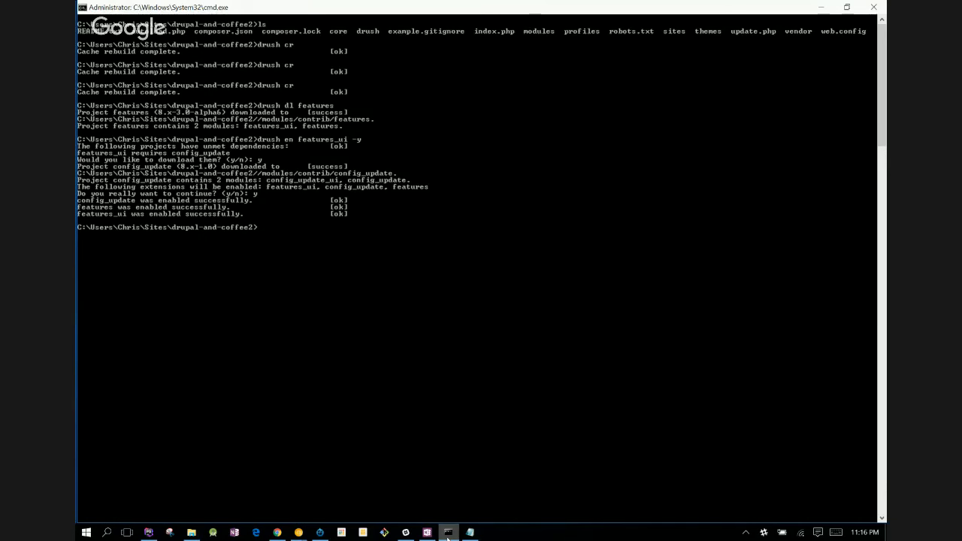
# - Switch to Chrome, go back to the Image styles page and open the Structure page in a new tab
pyautogui.hotkey('alt', 'Tab')
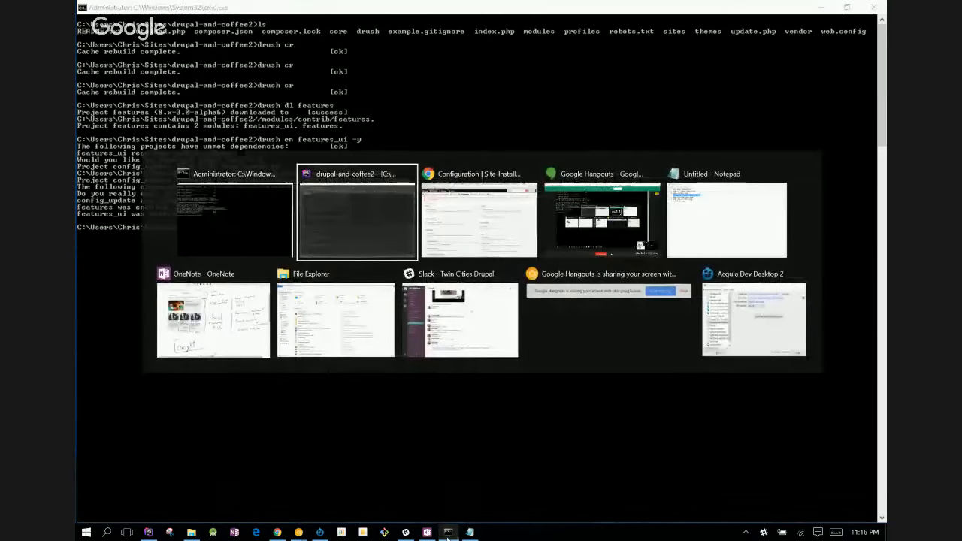
pyautogui.hotkey('alt', 'Tab')
pyautogui.hotkey('alt', 'Tab')
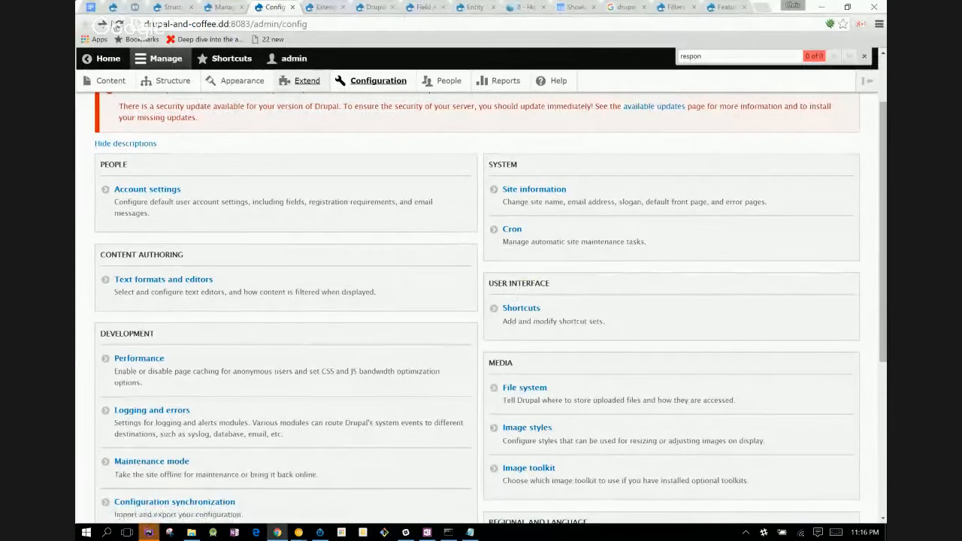
pyautogui.click(103, 24)
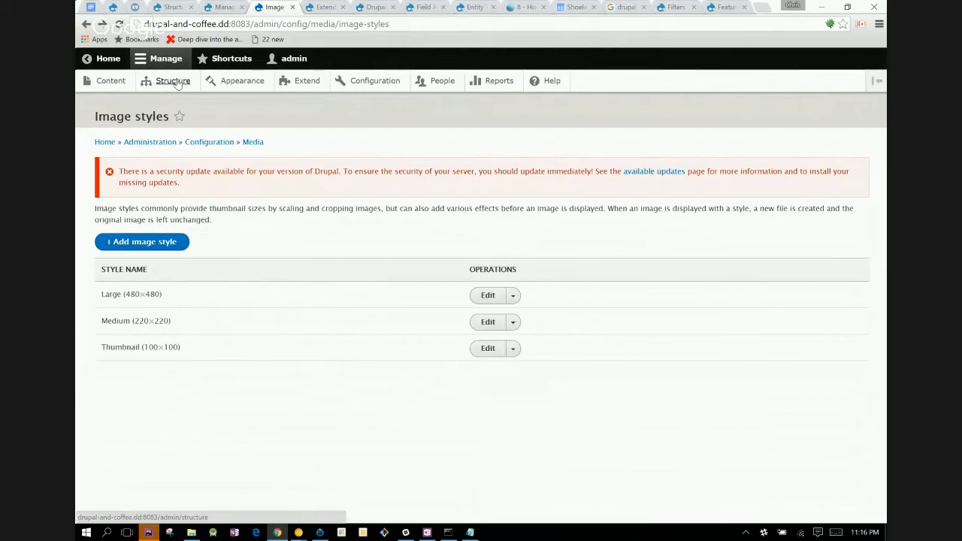
pyautogui.middleClick(177, 83)
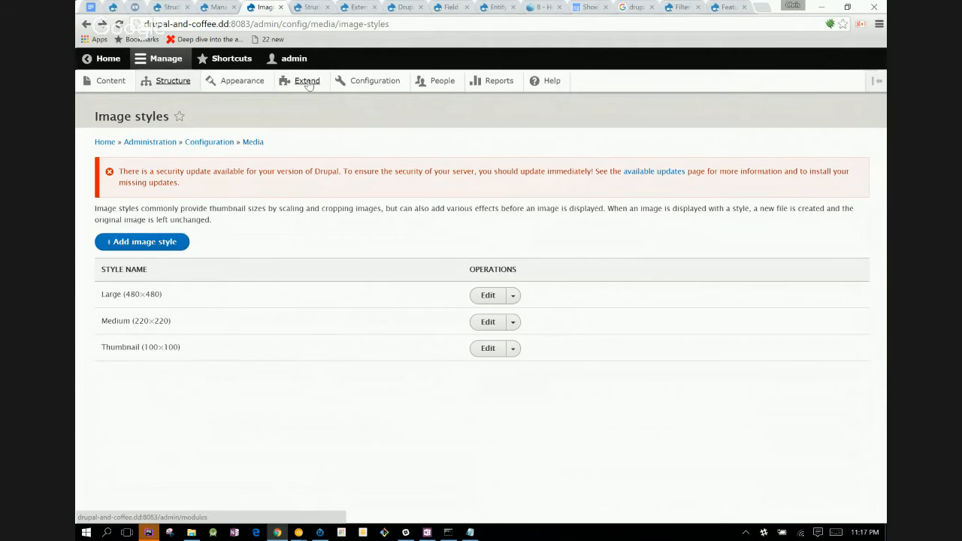
# - Reload the Extend page with the module list
pyautogui.click(354, 5)
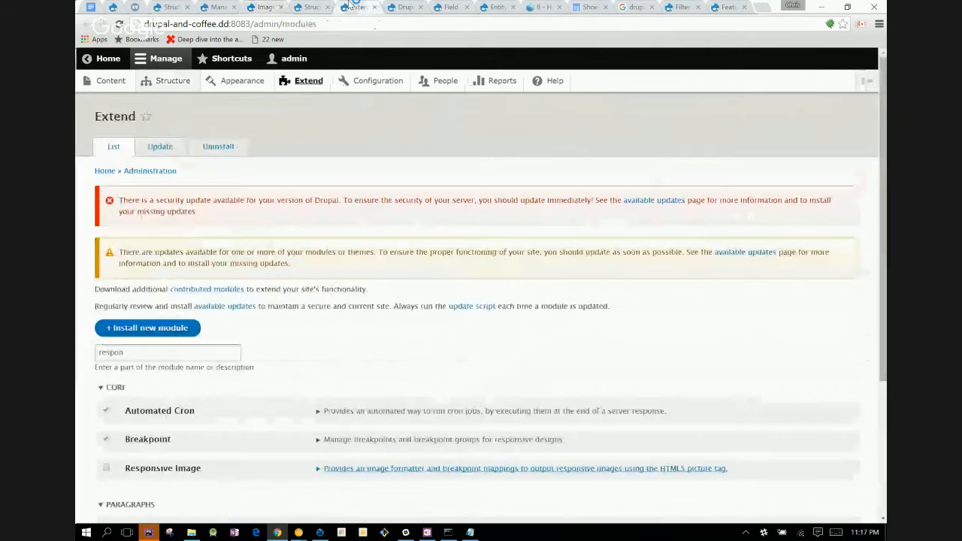
pyautogui.click(120, 23)
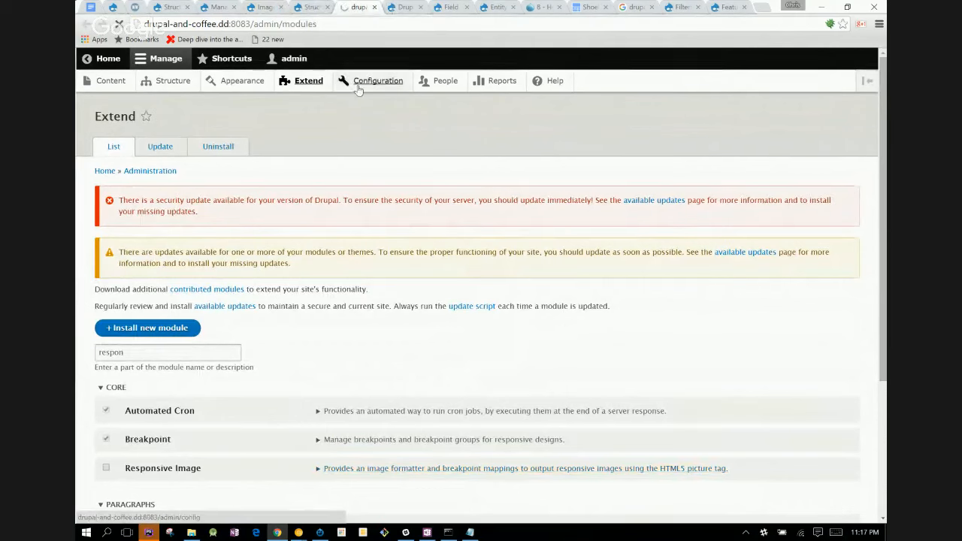
# - Look over the sections listed on the Structure page
pyautogui.click(301, 8)
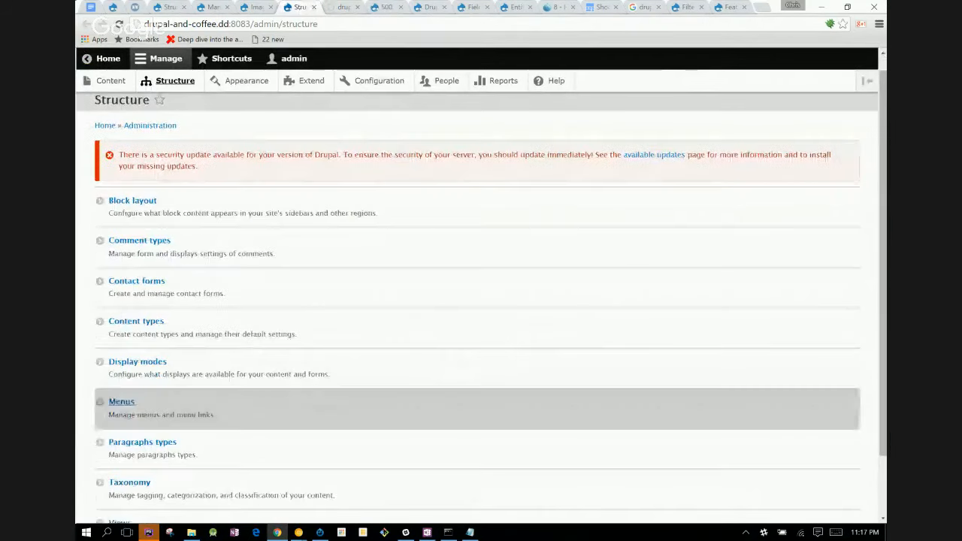
pyautogui.scroll(-2, 121, 390)
pyautogui.scroll(1, 481, 308)
pyautogui.scroll(-2, 481, 308)
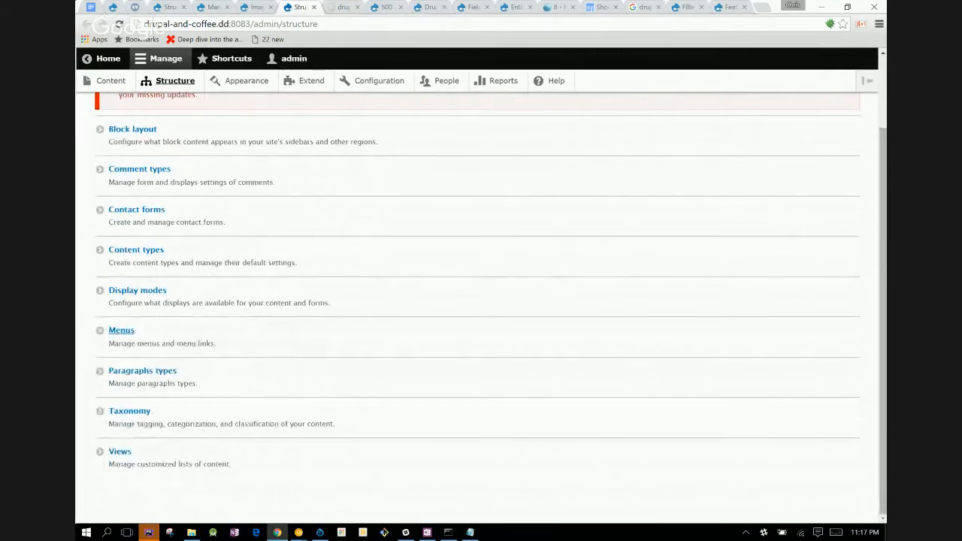
pyautogui.scroll(1, 481, 300)
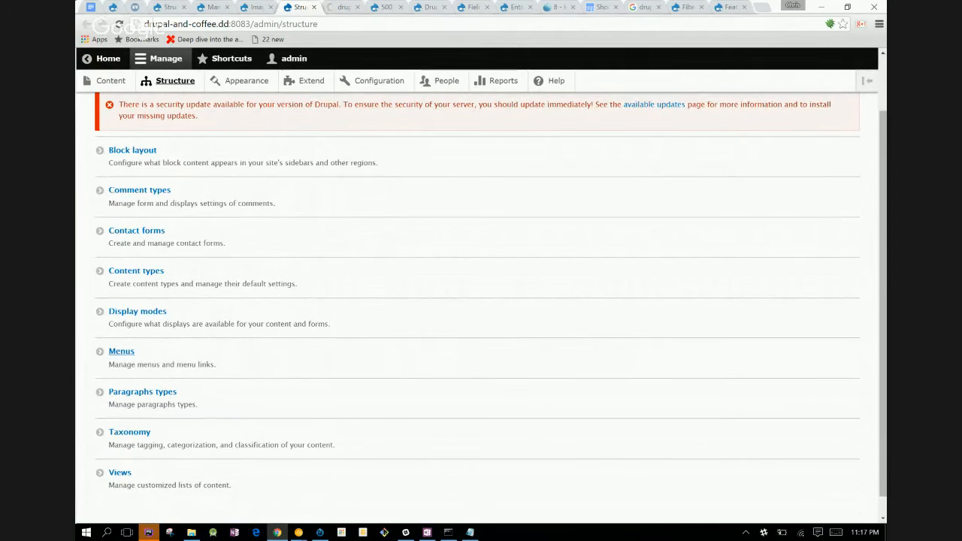
# - Reload the site's Configuration page
pyautogui.click(379, 7)
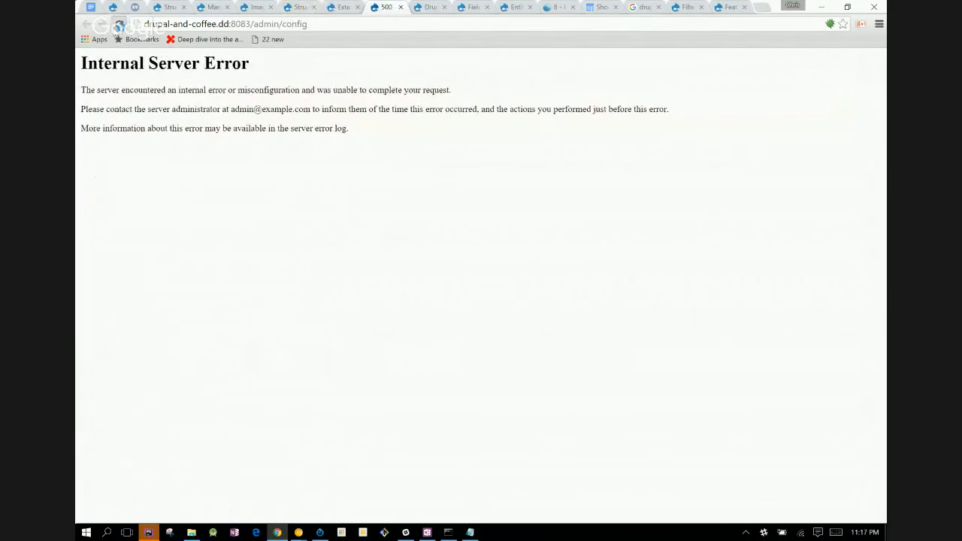
pyautogui.click(116, 27)
# - Filter the modules on the Extend page by "feature"
pyautogui.click(337, 6)
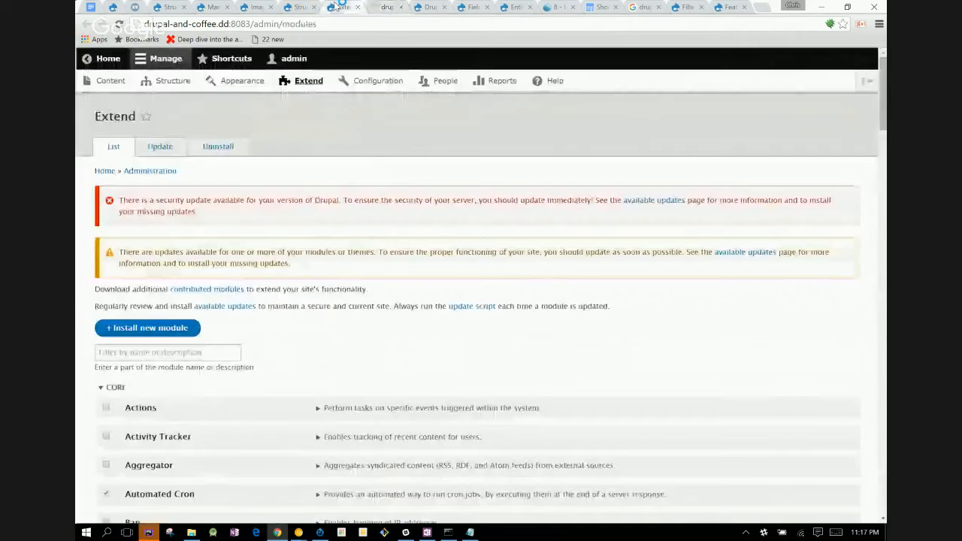
pyautogui.click(159, 357)
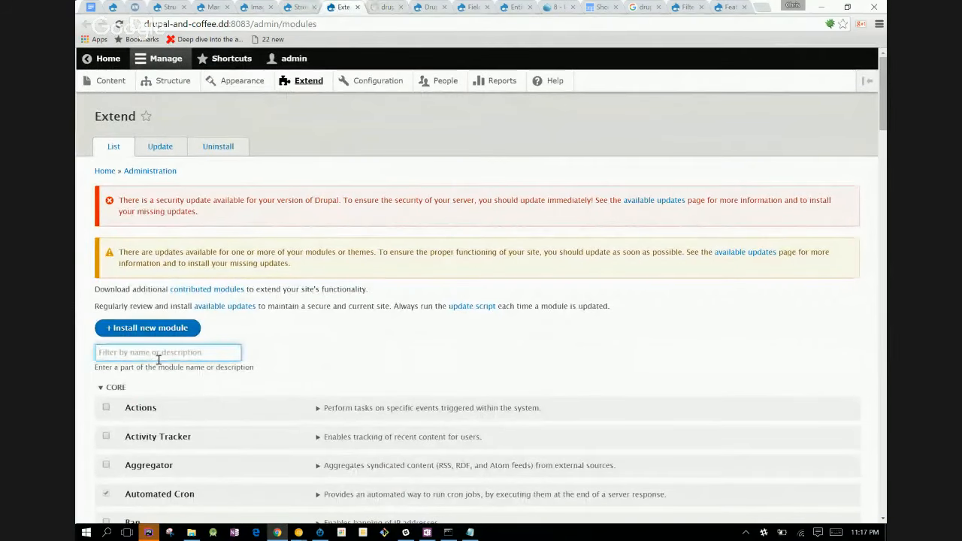
pyautogui.write('feature')
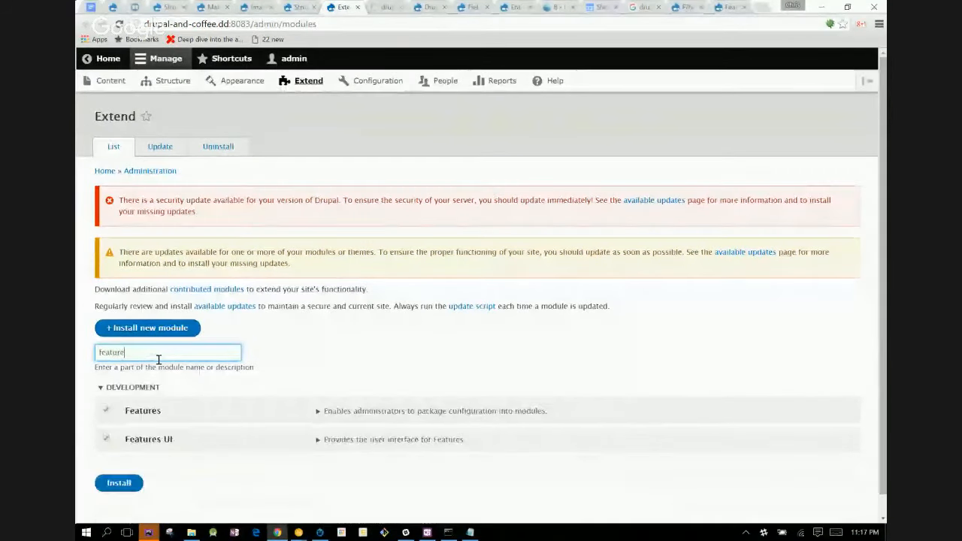
# - Expand the details of the Features UI and Features modules and open the Features configuration in a new tab
pyautogui.click(329, 440)
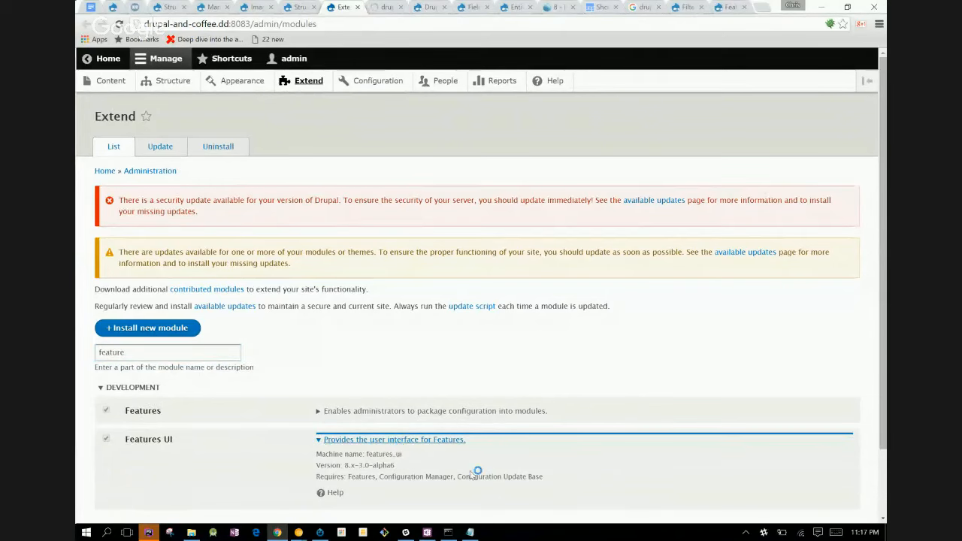
pyautogui.click(385, 411)
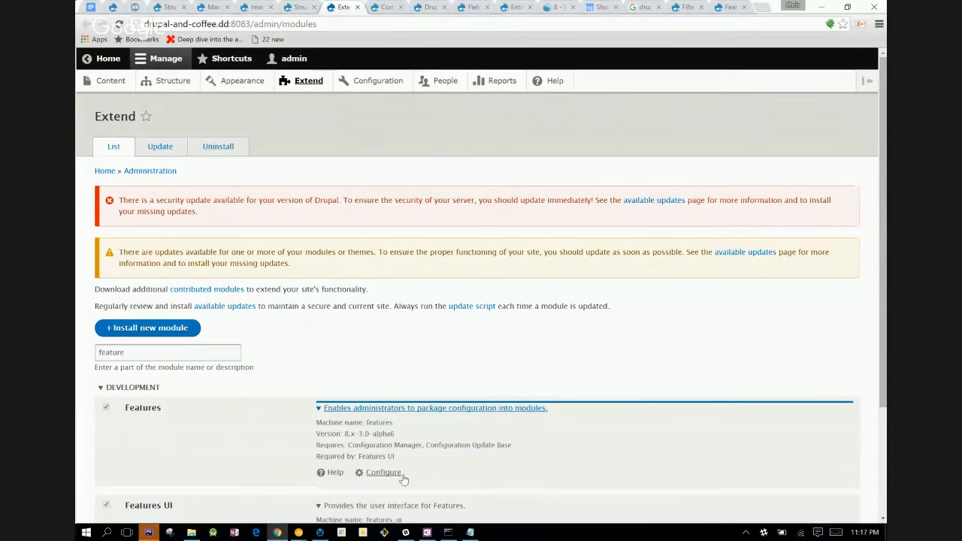
pyautogui.scroll(-2, 554, 389)
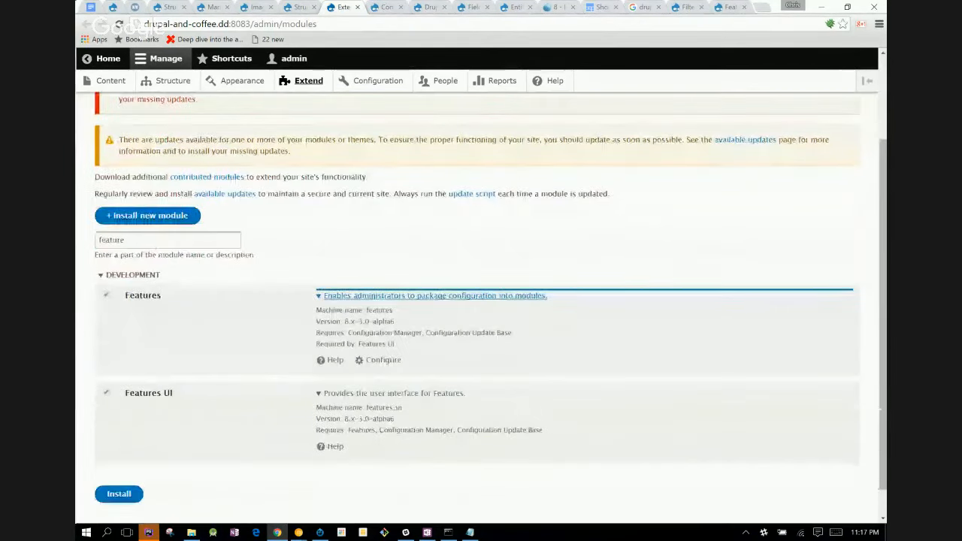
pyautogui.click(403, 361)
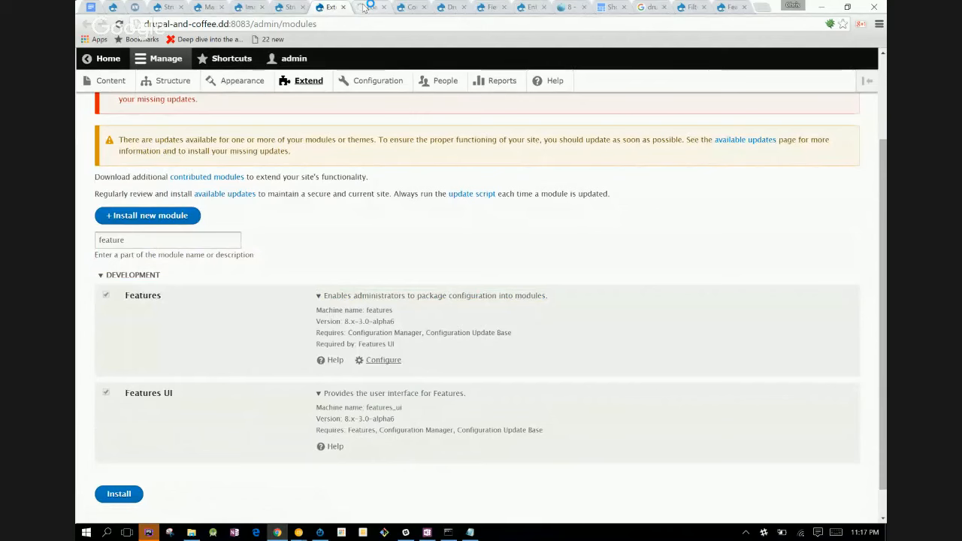
# - Try to open Features from the Development section of the Configuration page, and close that tab
pyautogui.click(405, 7)
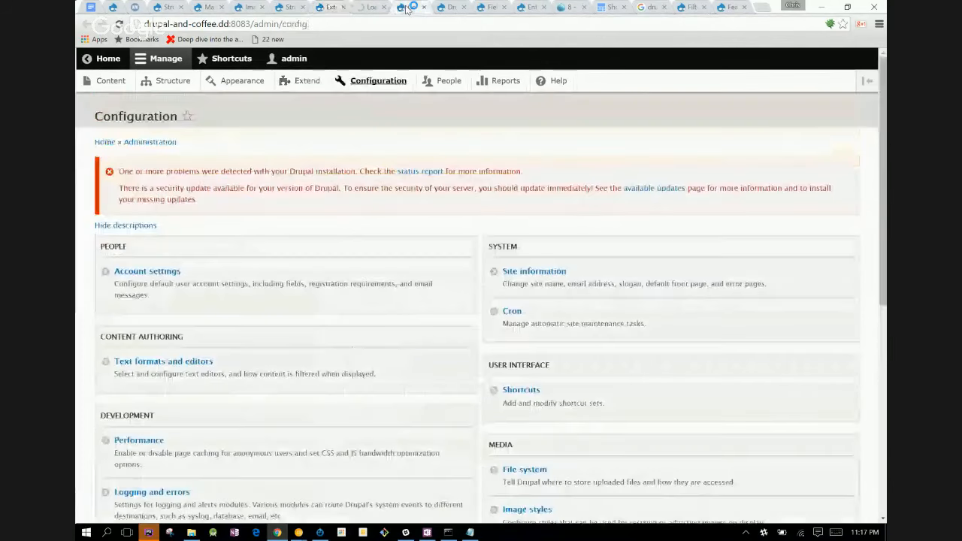
pyautogui.scroll(-1, 525, 466)
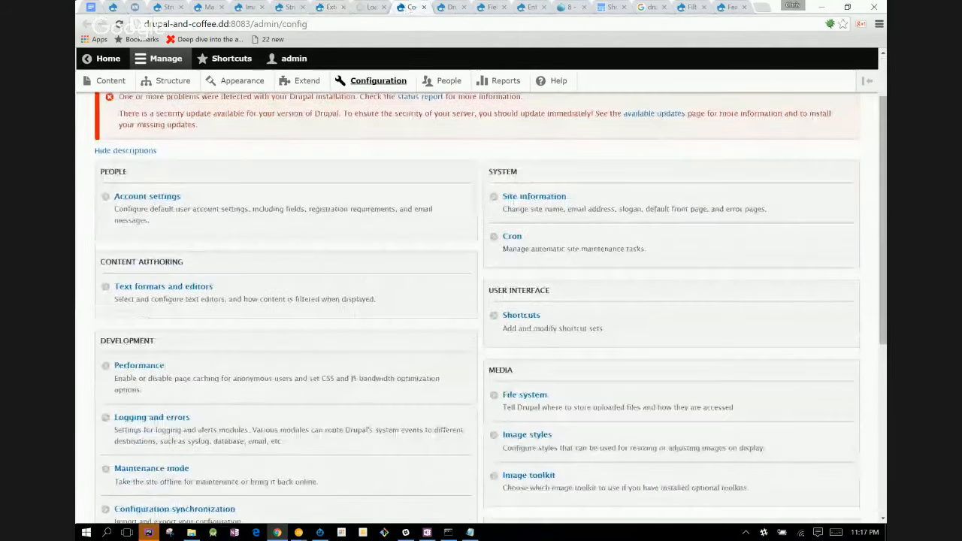
pyautogui.scroll(-2, 658, 240)
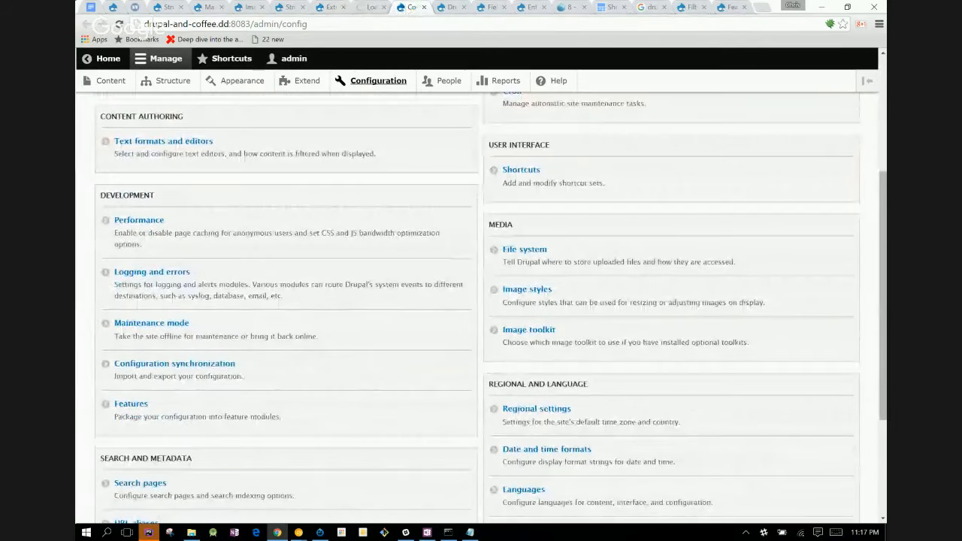
pyautogui.scroll(-1, 658, 240)
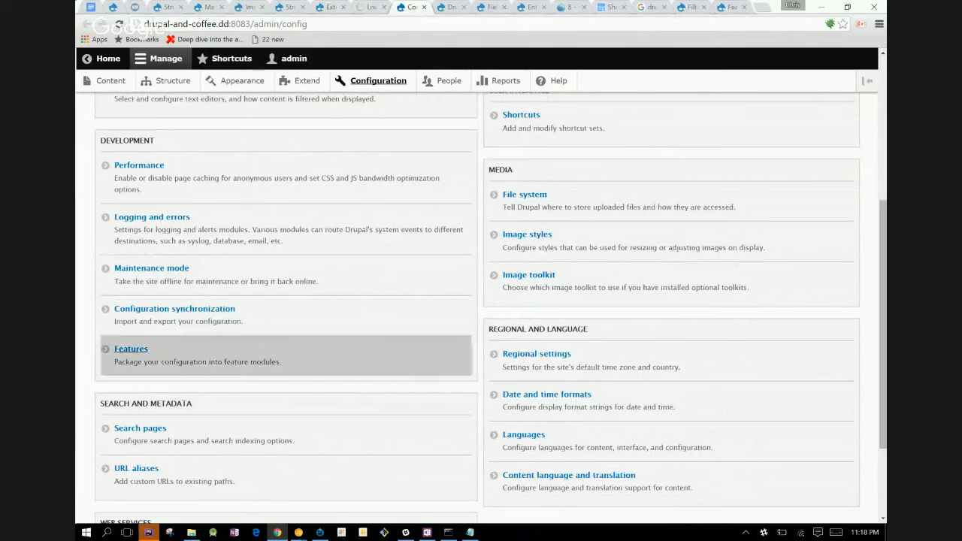
pyautogui.rightClick(131, 349)
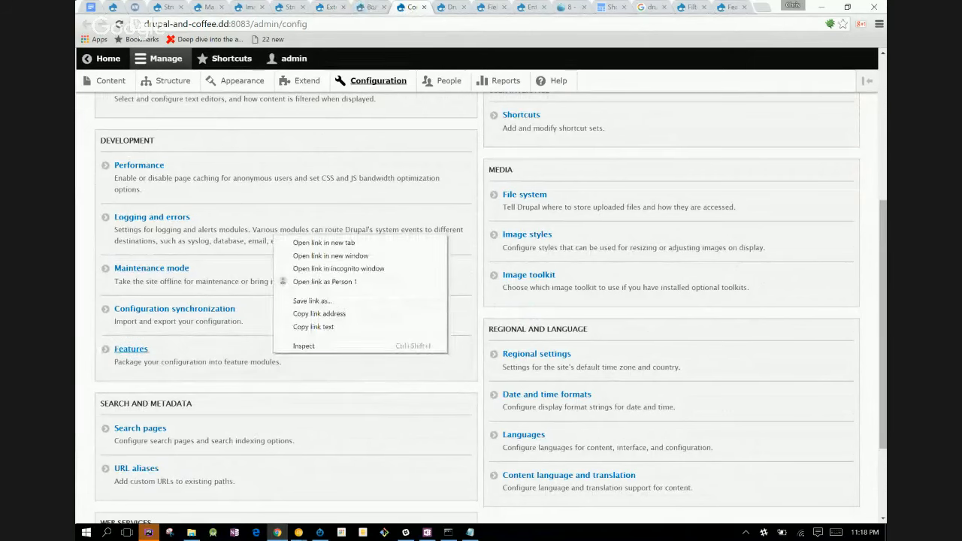
pyautogui.click(272, 352)
pyautogui.click(272, 352)
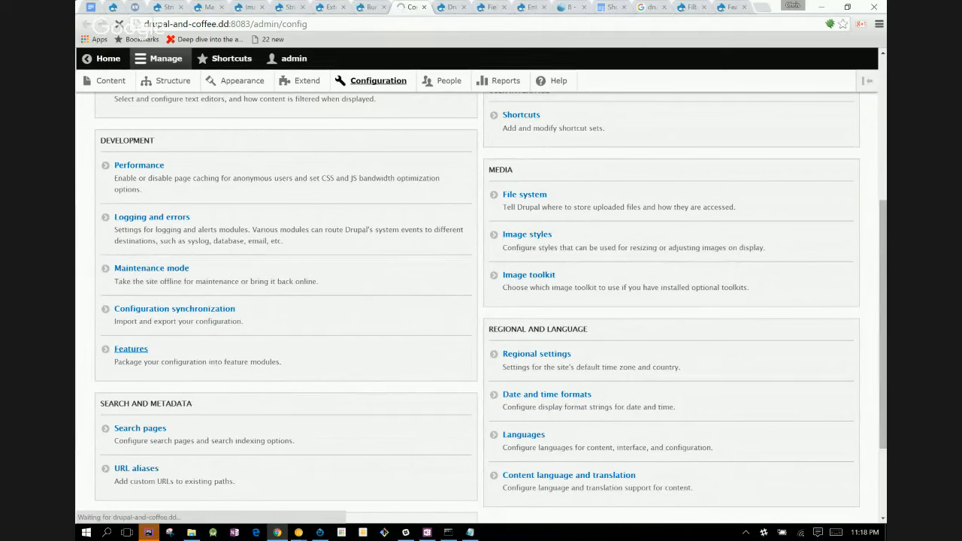
pyautogui.scroll(-3, 481, 301)
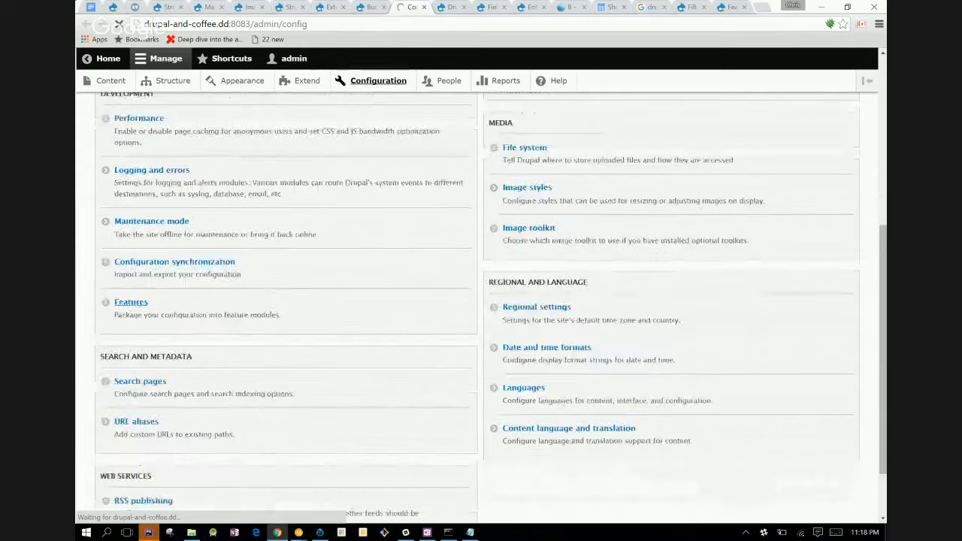
pyautogui.scroll(3, 481, 301)
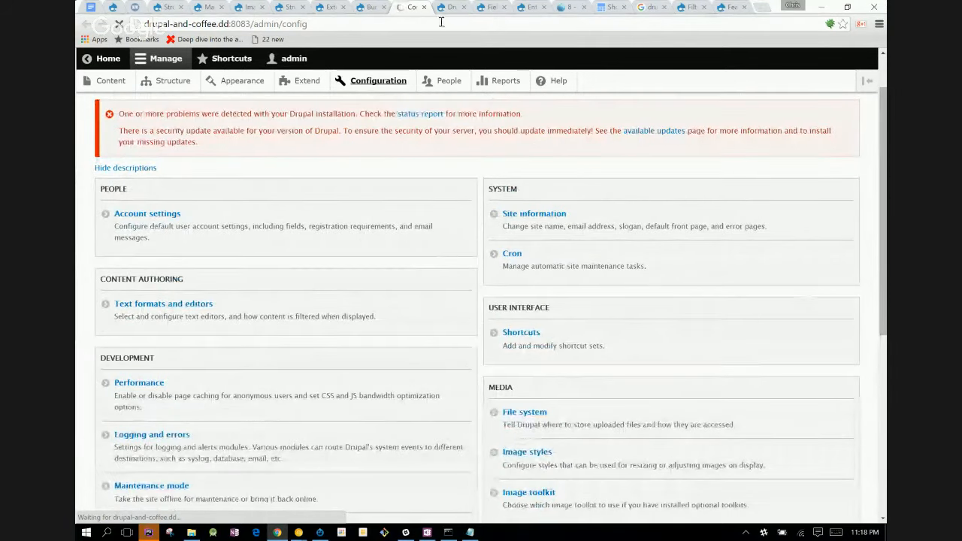
pyautogui.click(423, 8)
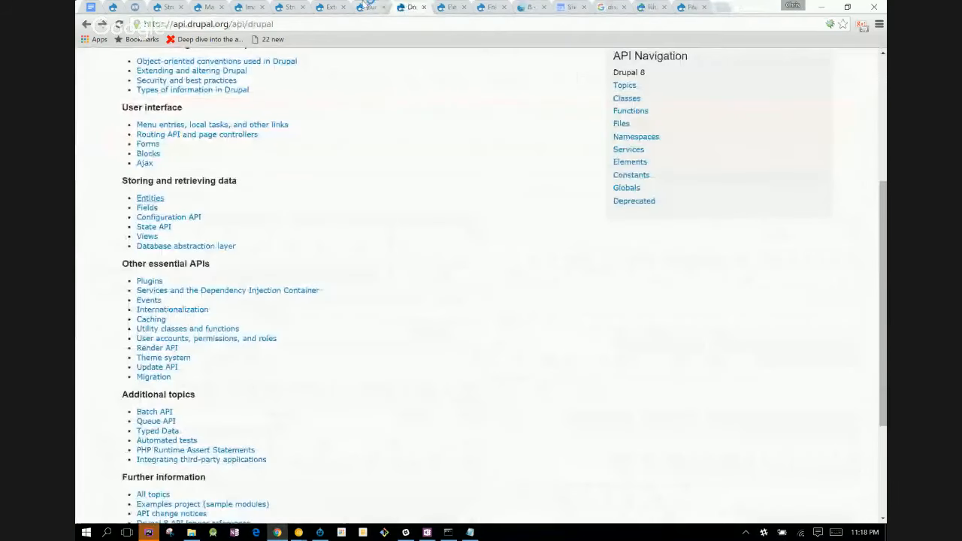
# - Reload the Features Bundle assignment page and look over the Default bundle's settings and assignment methods
pyautogui.click(366, 6)
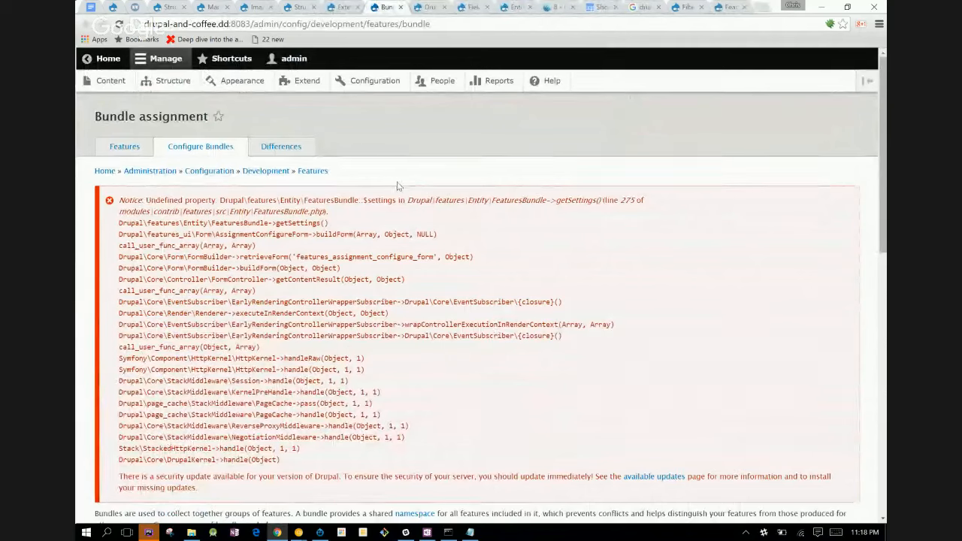
pyautogui.click(118, 24)
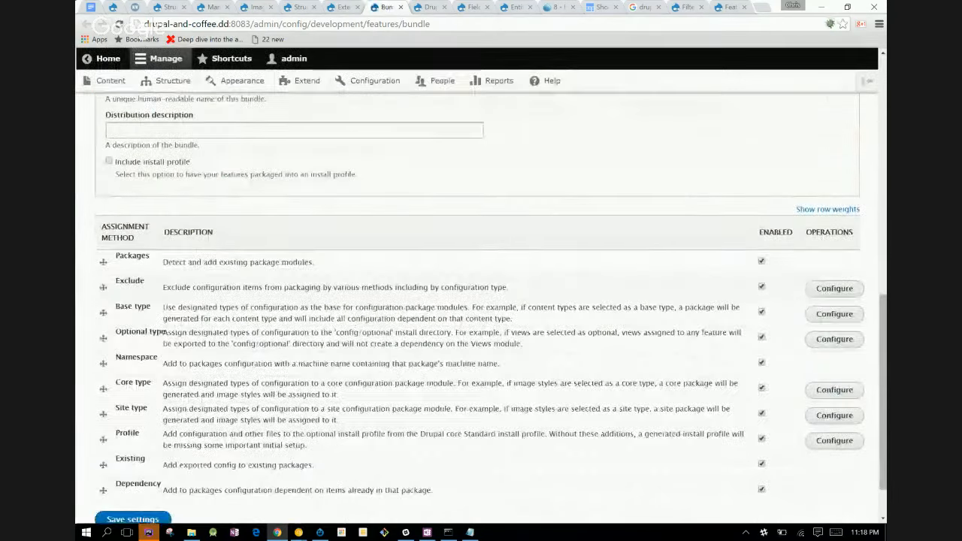
pyautogui.scroll(10, 477, 308)
pyautogui.scroll(-5, 477, 308)
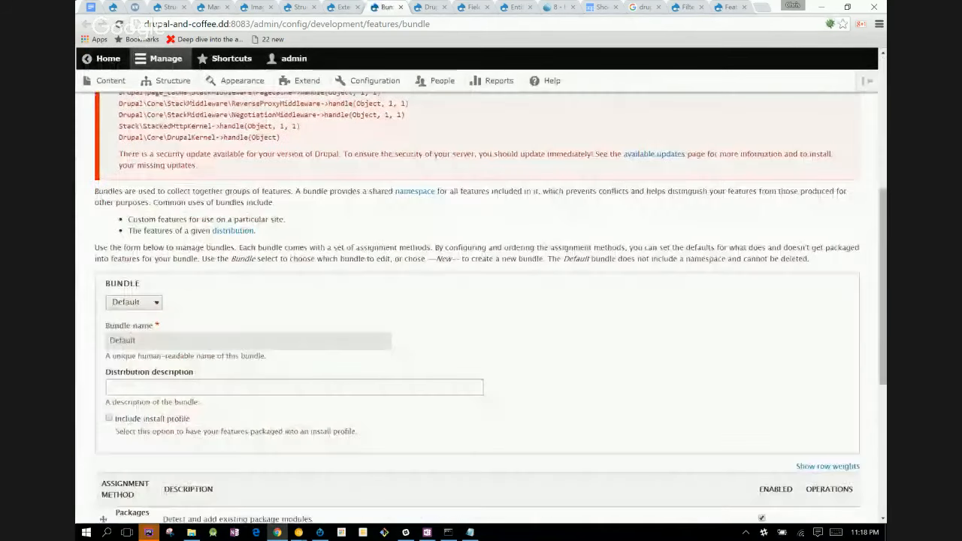
pyautogui.scroll(-3, 481, 308)
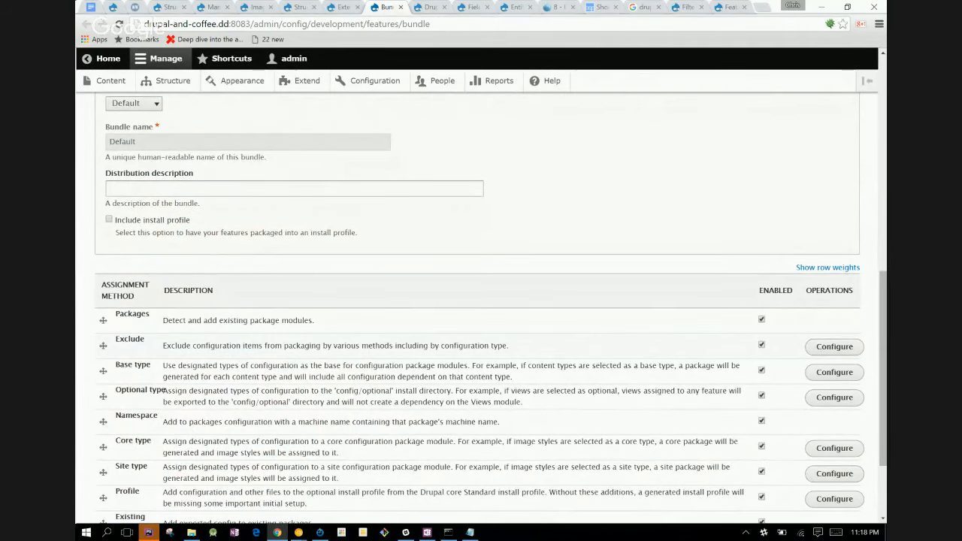
pyautogui.scroll(-3, 480, 300)
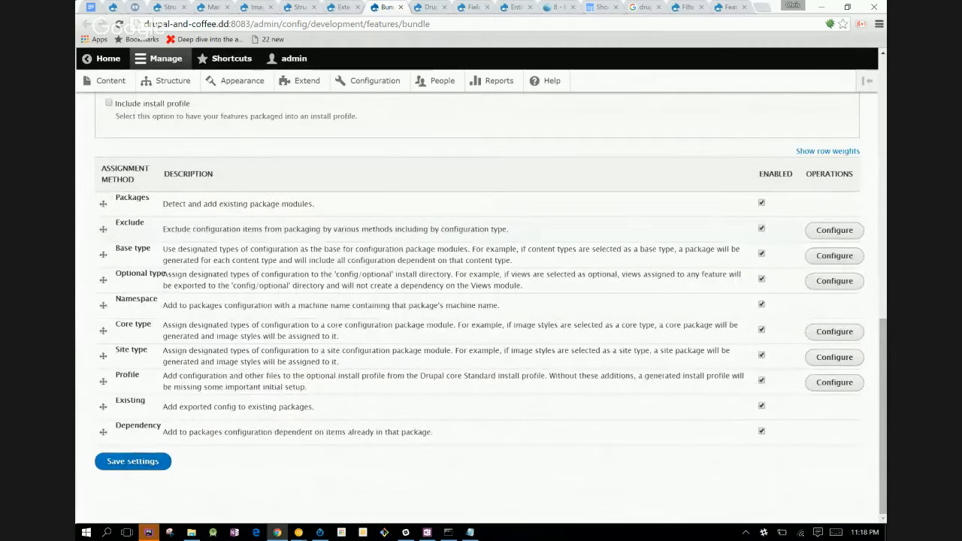
pyautogui.scroll(2, 481, 301)
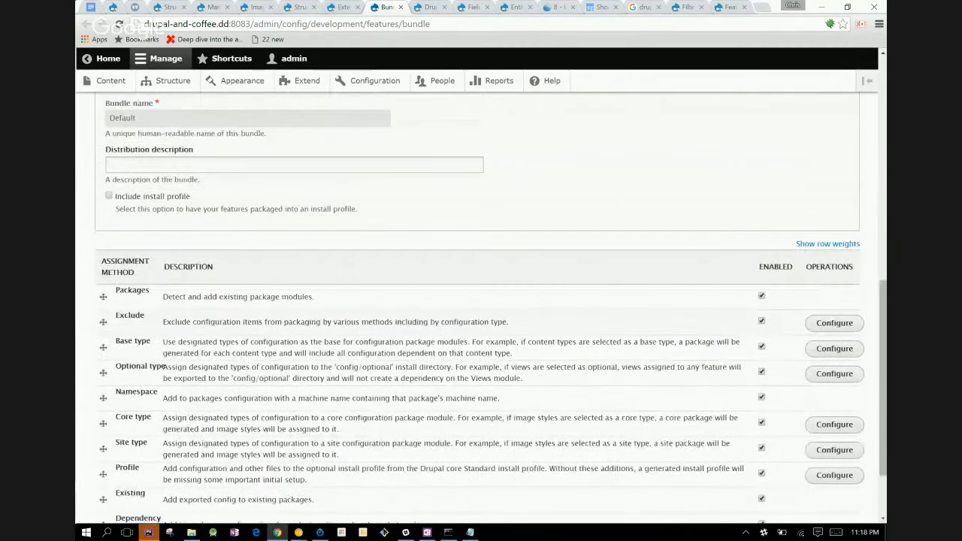
# - Move the Core type assignment method above Namespace in the Default bundle, and review the bundle settings
pyautogui.moveTo(103, 422); pyautogui.dragTo(103, 396)
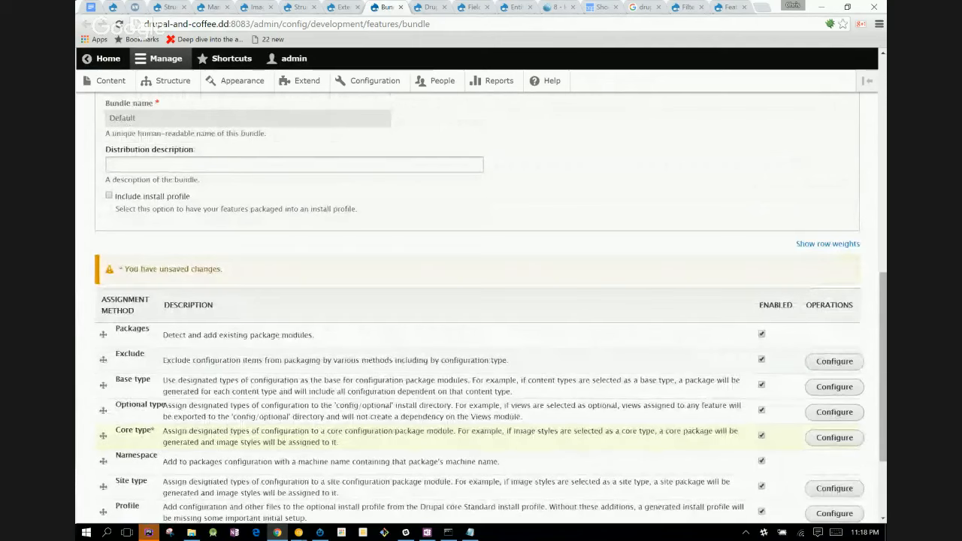
pyautogui.scroll(4, 480, 301)
pyautogui.scroll(2, 481, 301)
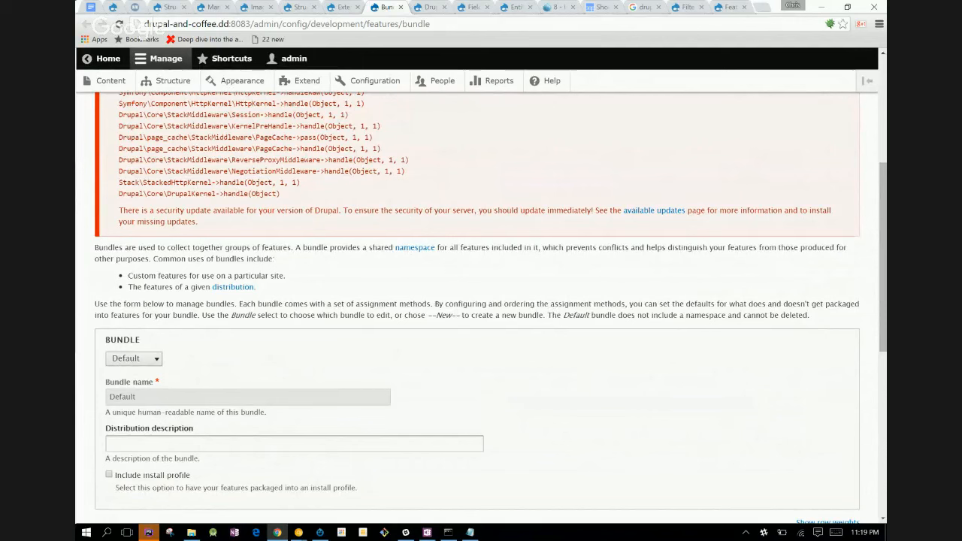
pyautogui.scroll(-1, 480, 301)
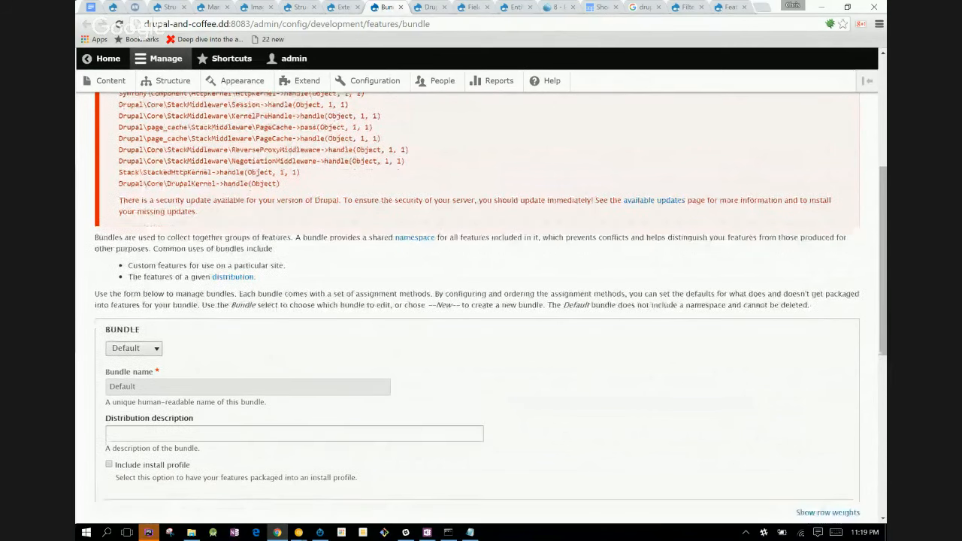
# - Check which bundles can be chosen for editing and inspect the Default bundle's name and distribution description fields
pyautogui.scroll(-1, 481, 301)
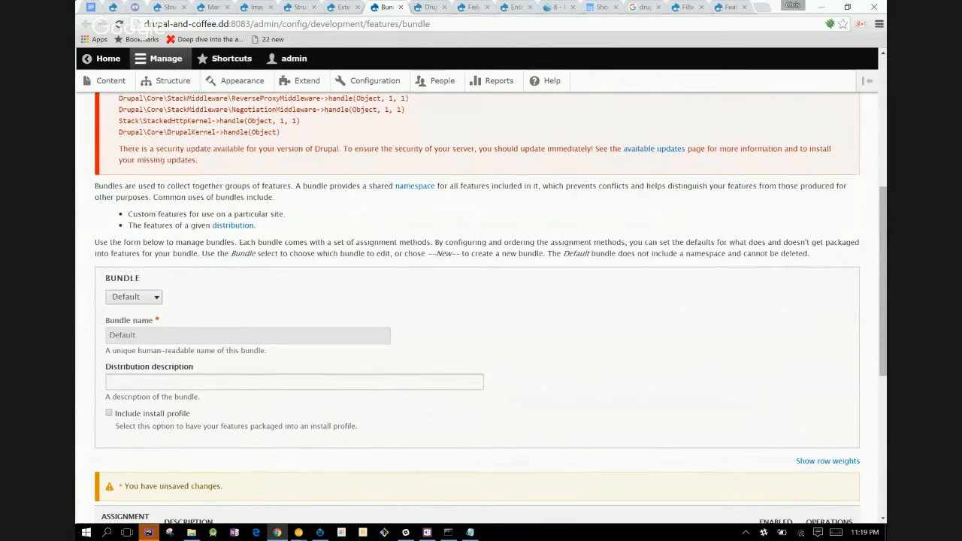
pyautogui.scroll(-1, 481, 301)
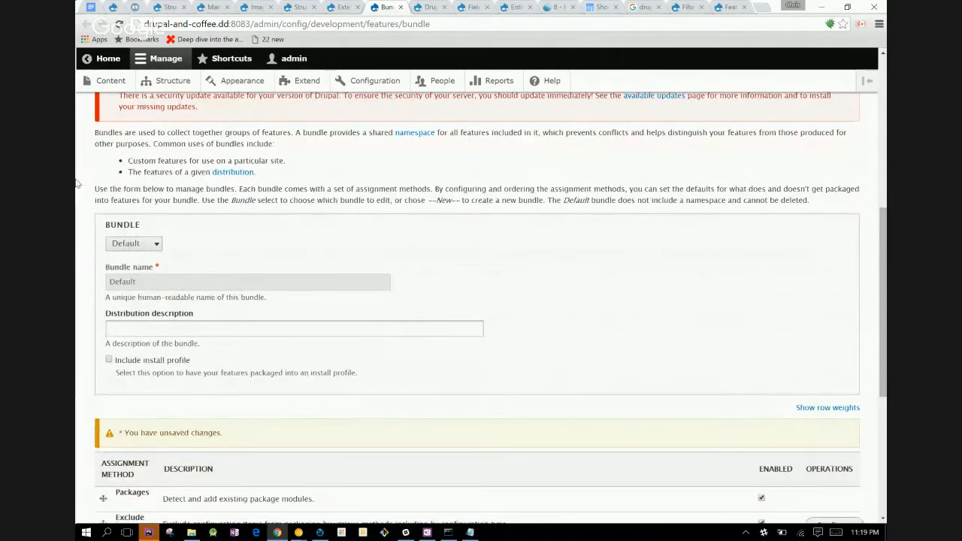
pyautogui.click(130, 243)
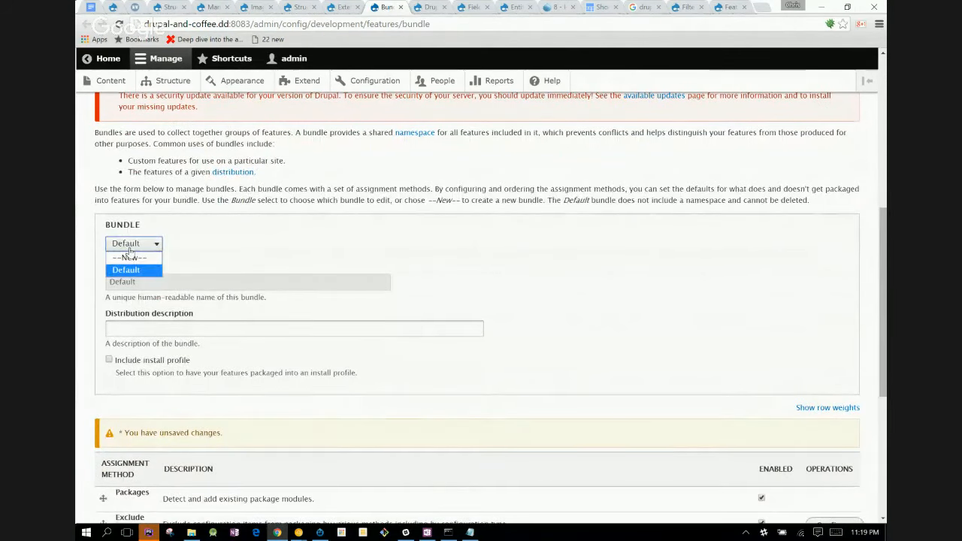
pyautogui.click(128, 248)
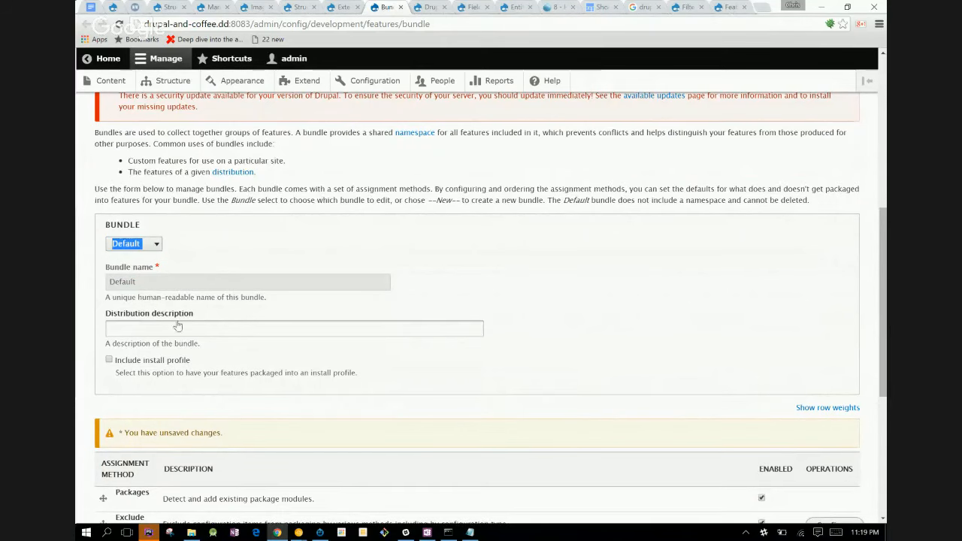
pyautogui.moveTo(194, 284); pyautogui.dragTo(86, 293)
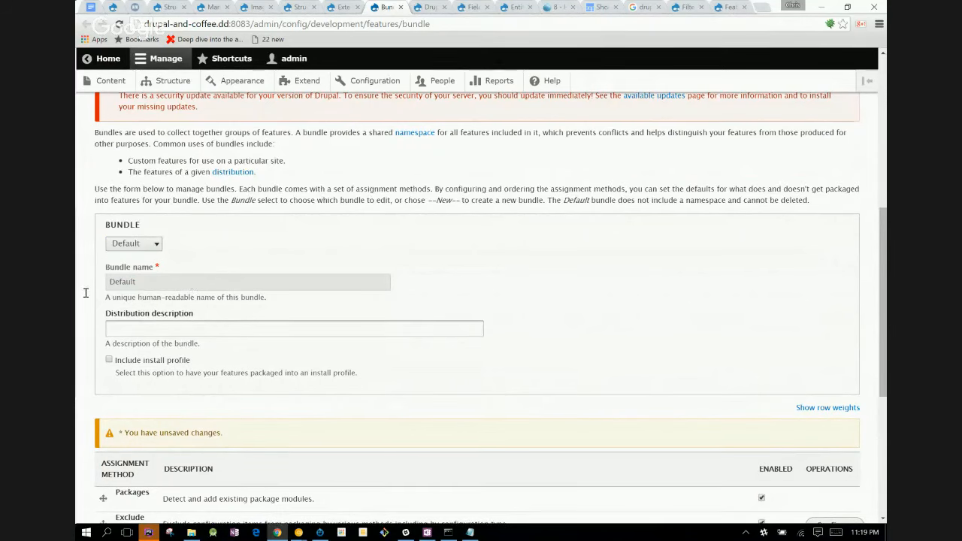
pyautogui.click(156, 332)
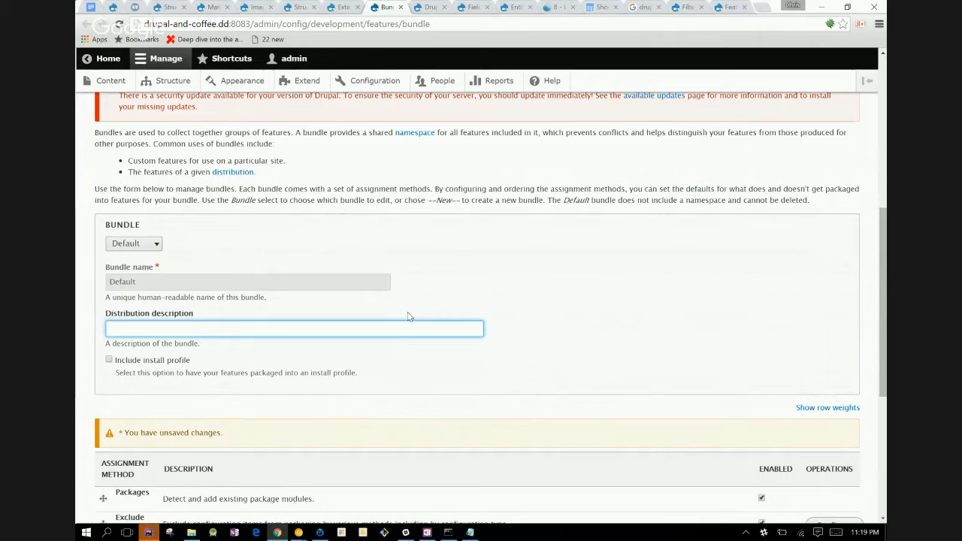
# - Review the Default bundle's read-only name and its list of assignment methods with their enabled states and operations
pyautogui.scroll(-4, 408, 316)
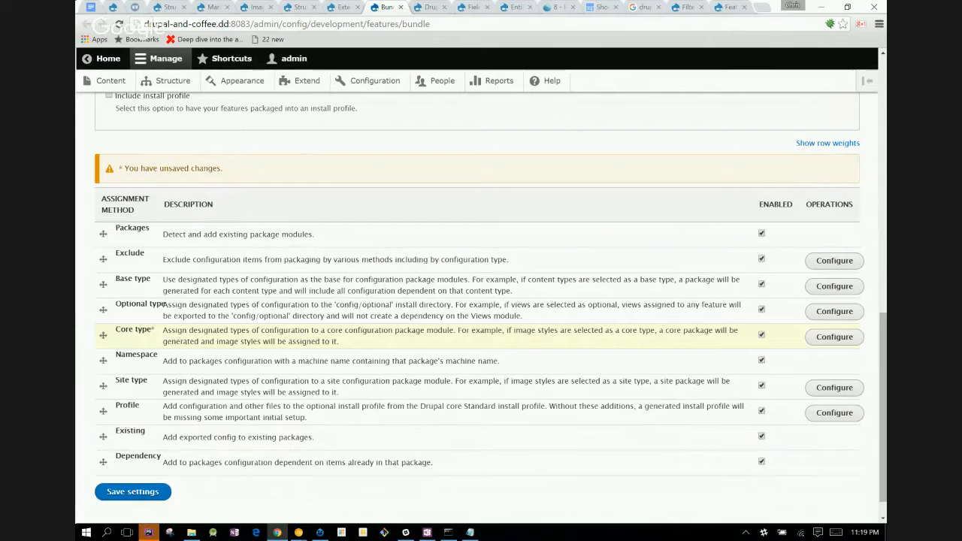
pyautogui.scroll(4, 481, 301)
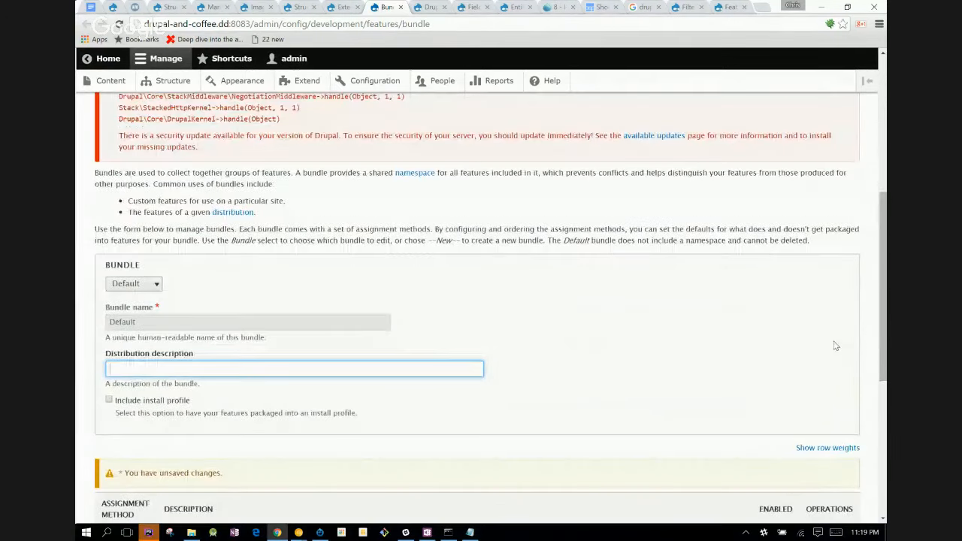
pyautogui.click(159, 307)
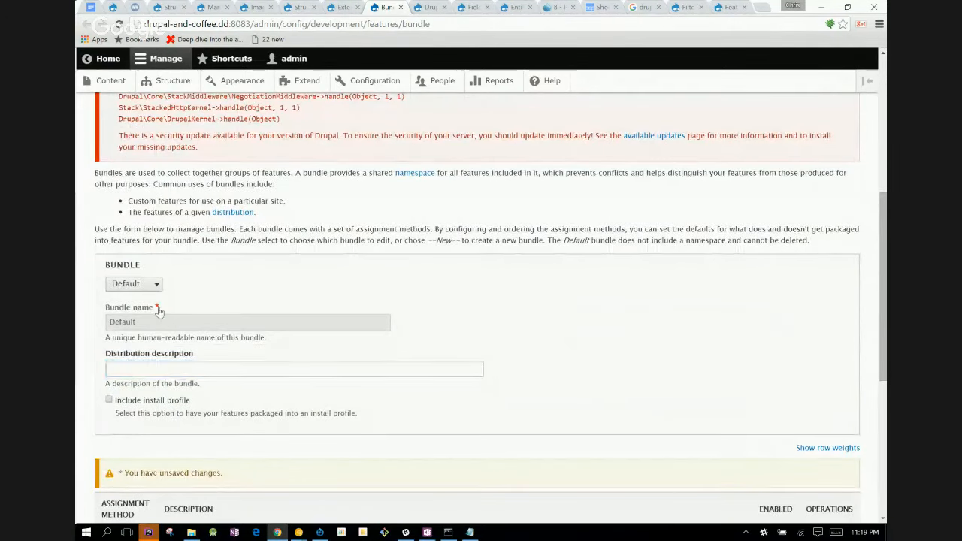
pyautogui.doubleClick(133, 323)
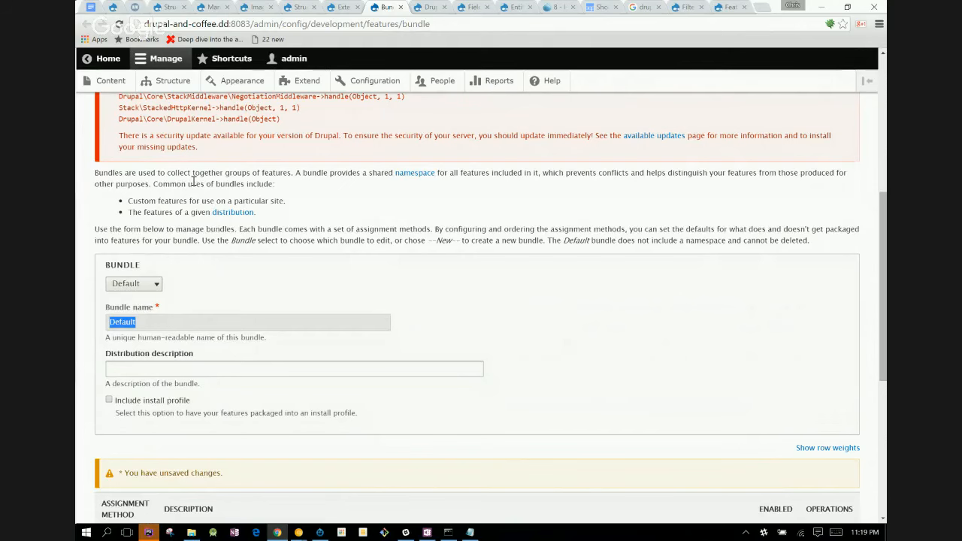
pyautogui.scroll(-1, 193, 181)
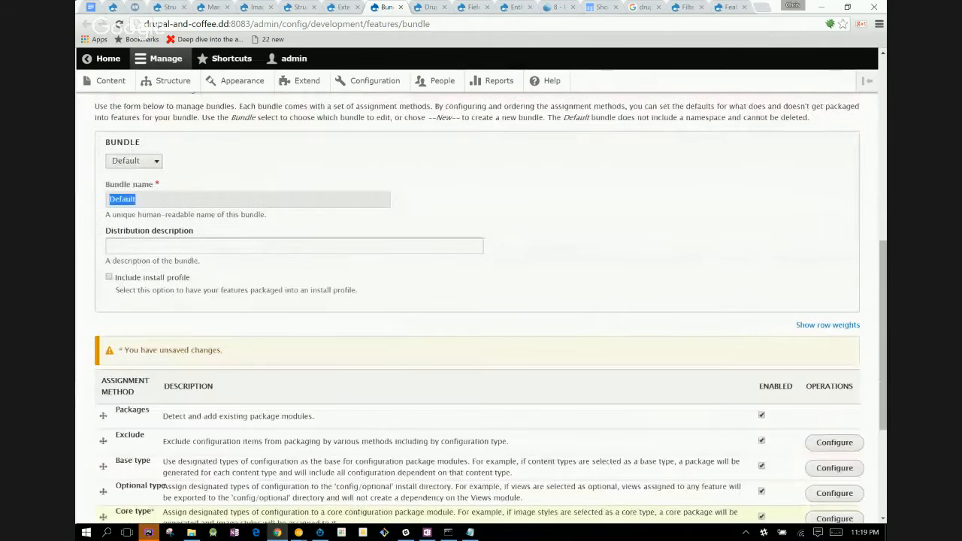
pyautogui.scroll(-3, 727, 278)
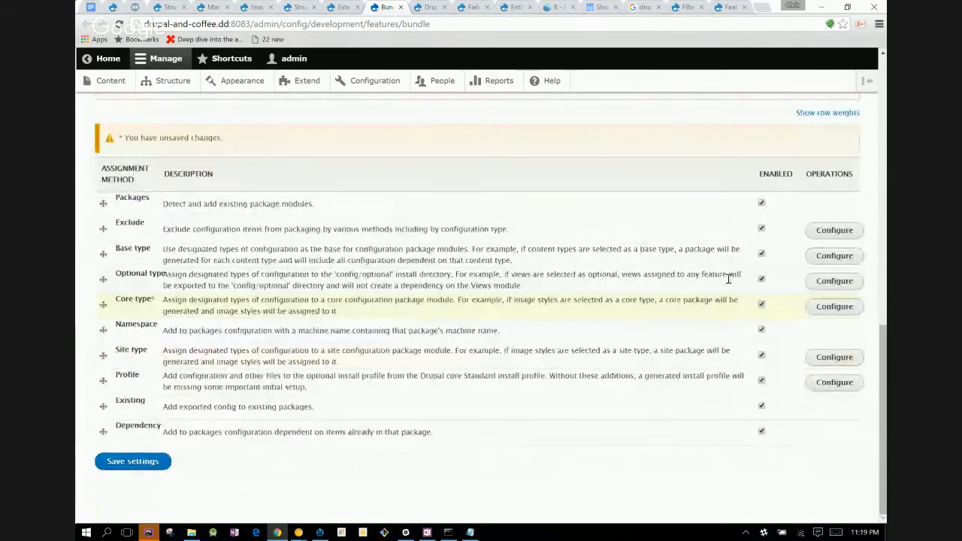
pyautogui.scroll(1, 728, 278)
pyautogui.scroll(-1, 491, 299)
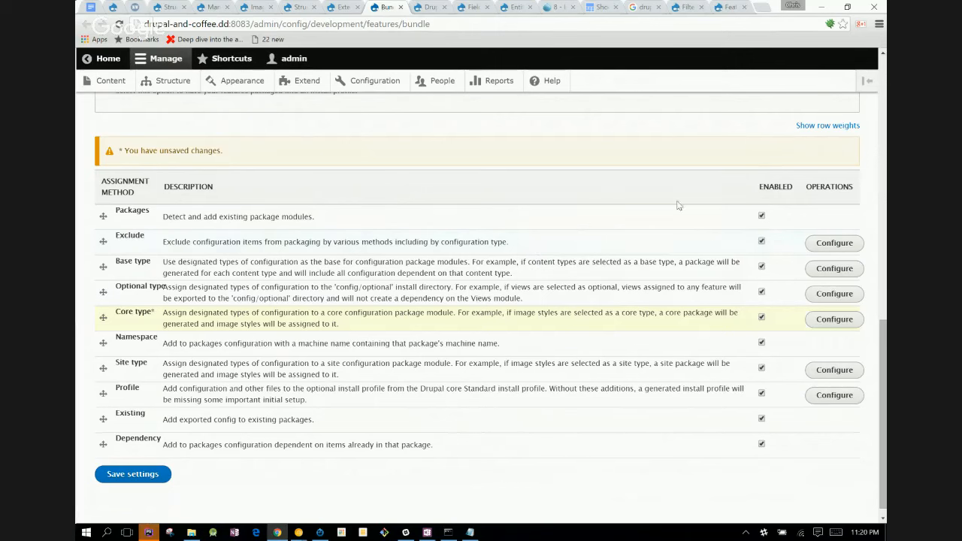
# - Open the Exclude method's configuration, review its configuration types and exclusion options, and return to the Bundle assignment page
pyautogui.click(817, 250)
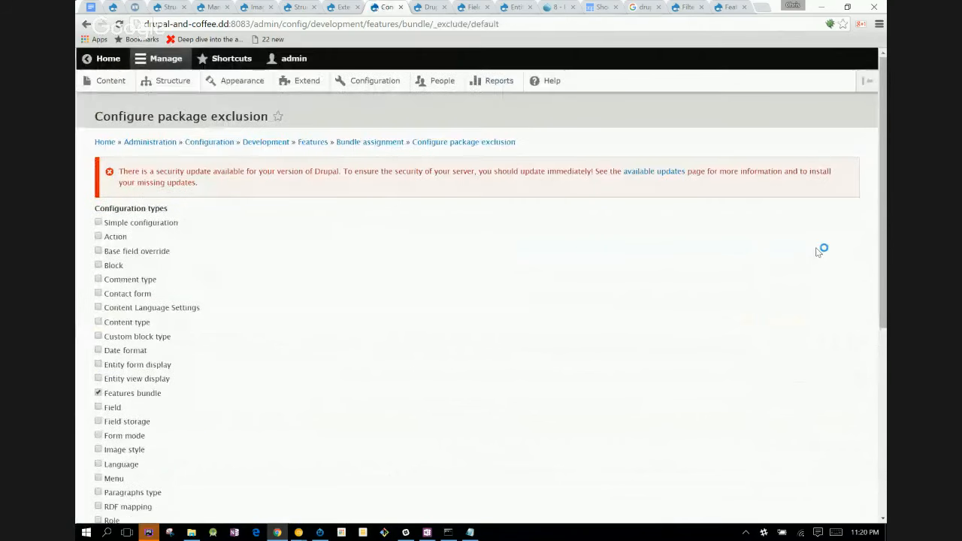
pyautogui.scroll(-4, 818, 251)
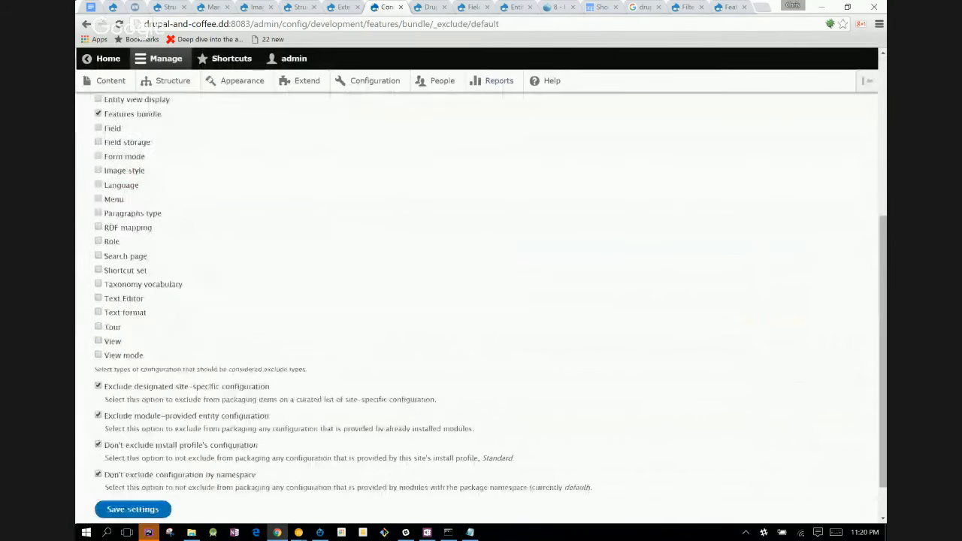
pyautogui.scroll(2, 818, 252)
pyautogui.scroll(1, 481, 300)
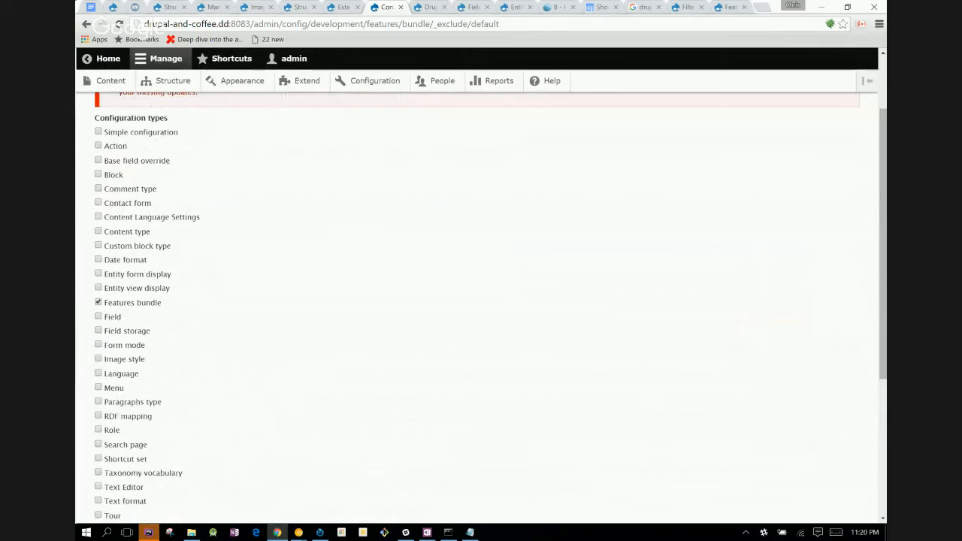
pyautogui.scroll(-3, 480, 300)
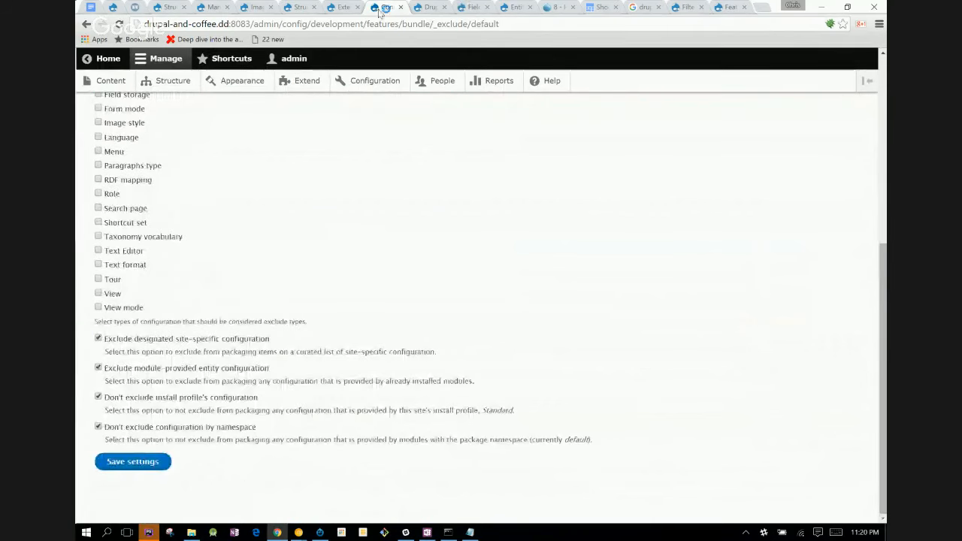
pyautogui.click(83, 24)
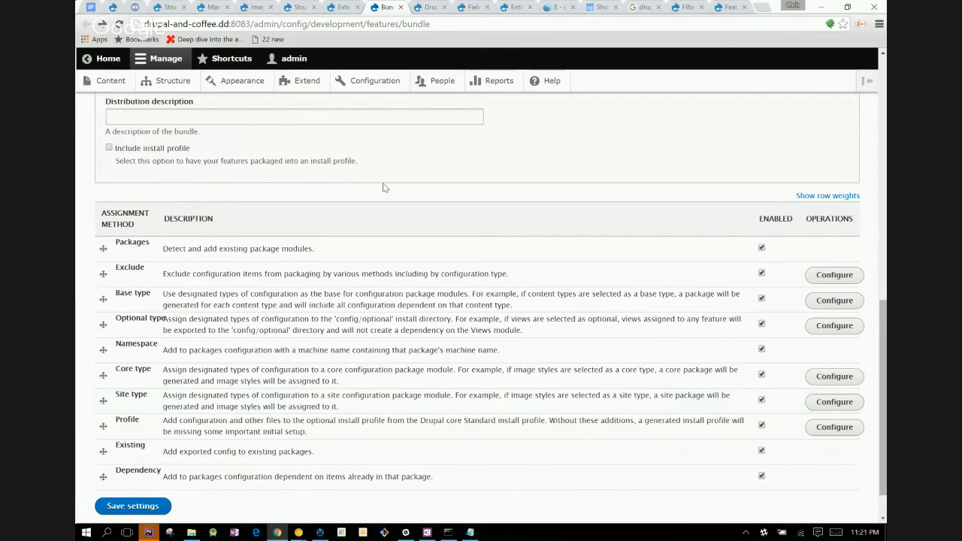
# - Set the Default bundle's distribution description to "sam my" and save the bundle settings
pyautogui.click(368, 118)
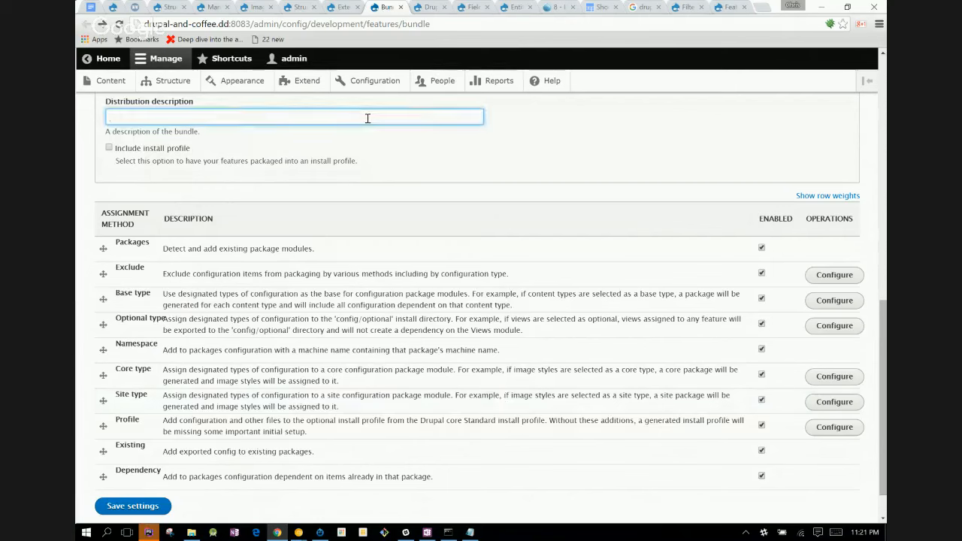
pyautogui.write('sam my')
pyautogui.click(160, 506)
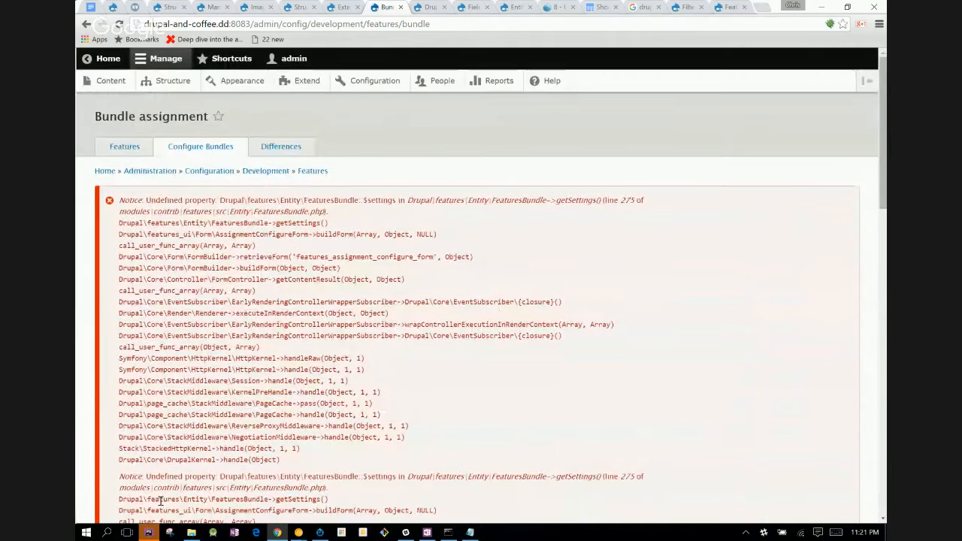
# - Check the reloaded Bundle assignment page for the save status, the distribution description and the order of assignment methods
pyautogui.scroll(-15, 160, 501)
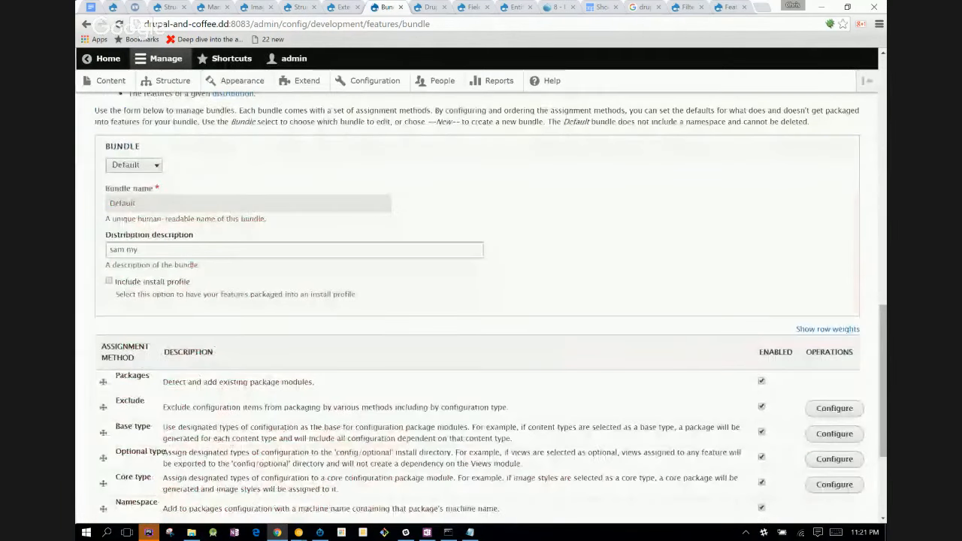
pyautogui.scroll(-2, 481, 300)
pyautogui.scroll(5, 481, 301)
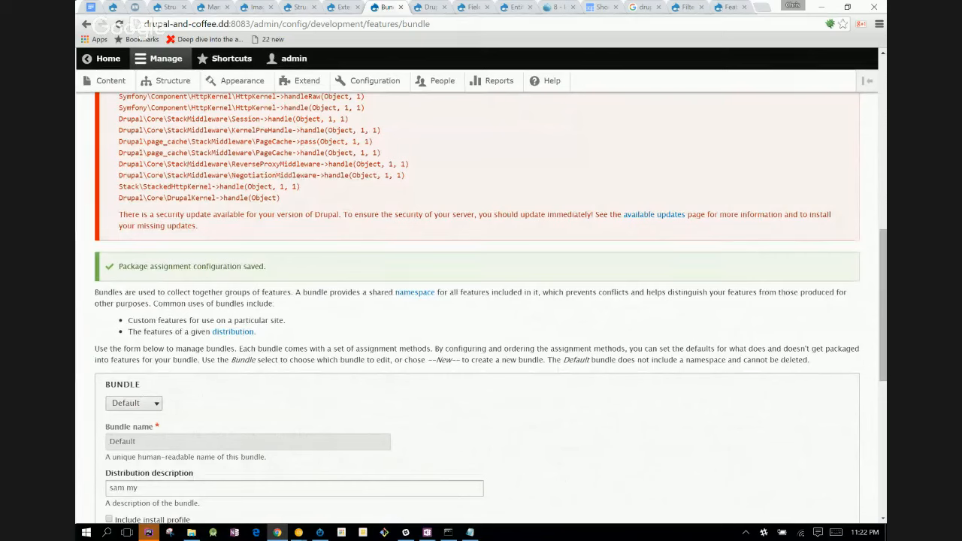
pyautogui.scroll(-3, 481, 300)
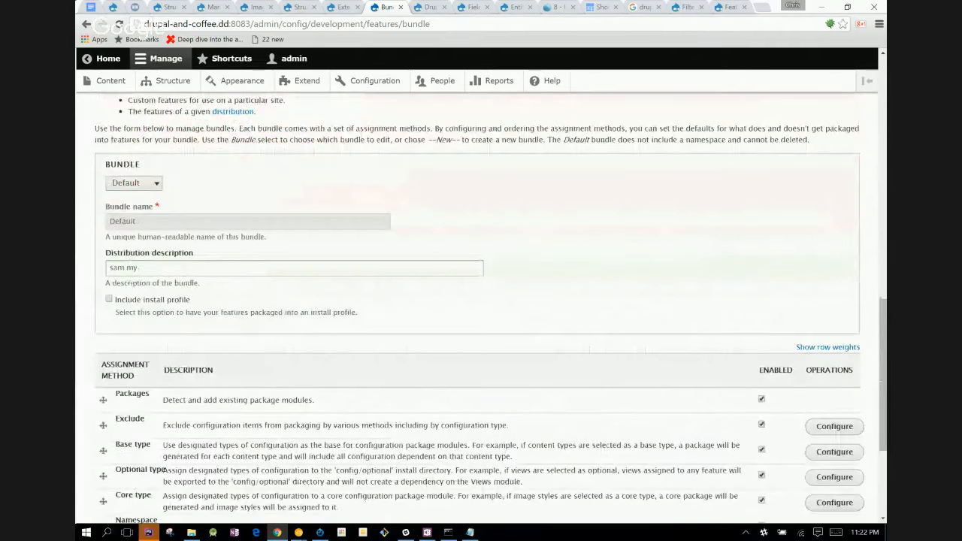
pyautogui.scroll(10, 481, 300)
# - Open the Features overview and look over the packages that are not exported, including the Paragraphed article's included configuration
pyautogui.click(124, 147)
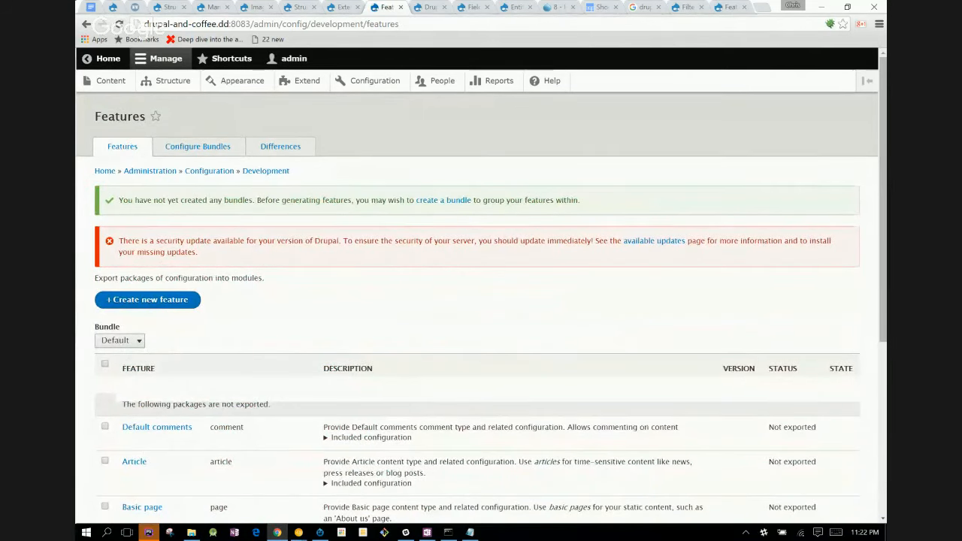
pyautogui.scroll(-1, 122, 151)
pyautogui.scroll(-3, 481, 301)
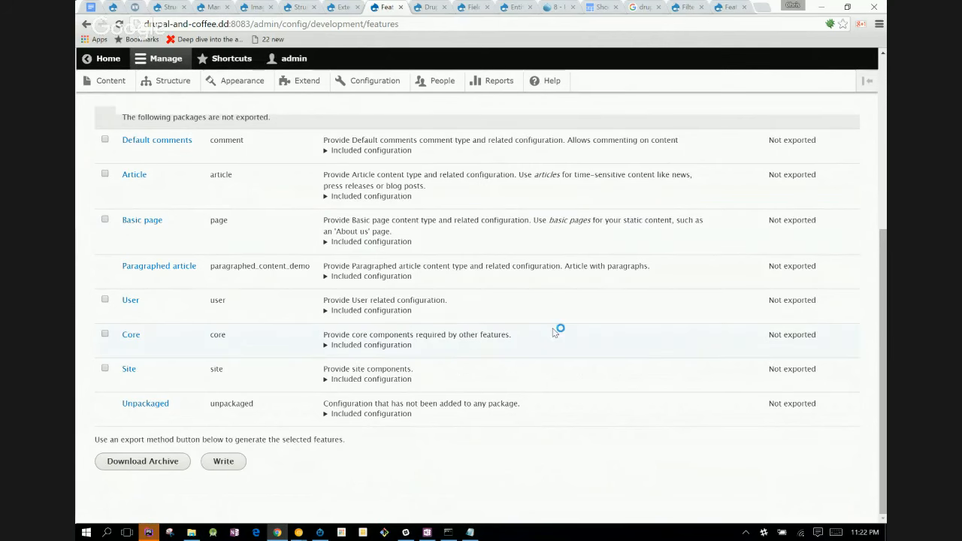
pyautogui.click(327, 279)
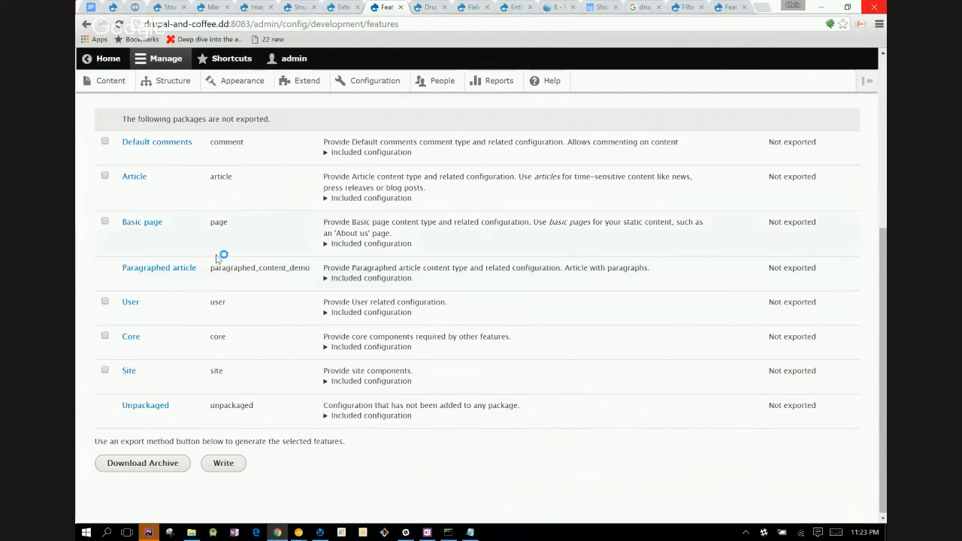
# - Open the Paragraphed article feature for editing and expand its Paragraphs type components
pyautogui.click(192, 272)
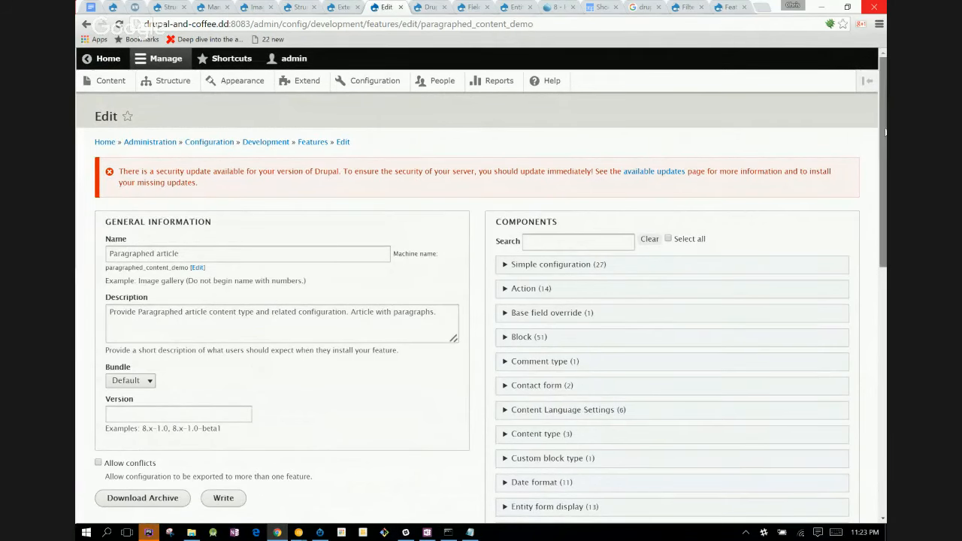
pyautogui.scroll(-2, 885, 127)
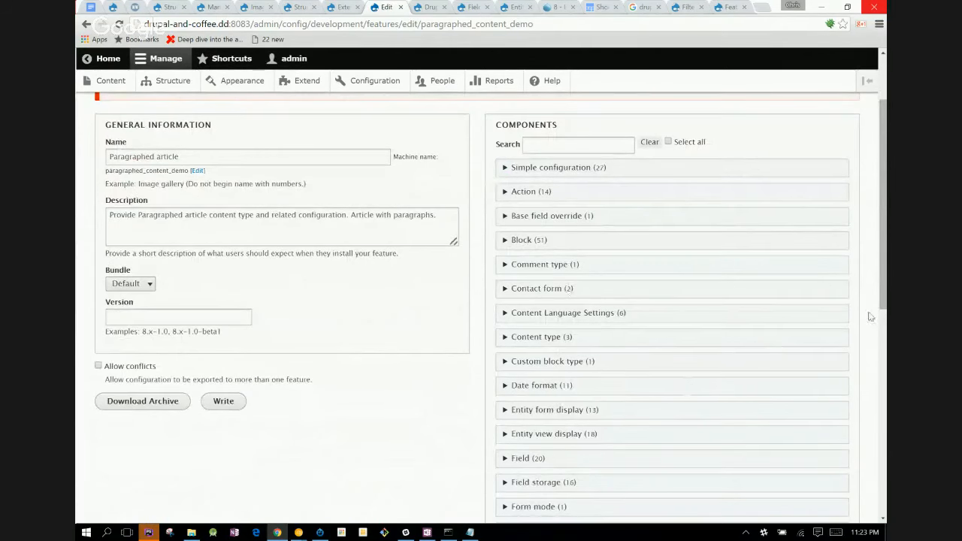
pyautogui.scroll(-1, 882, 301)
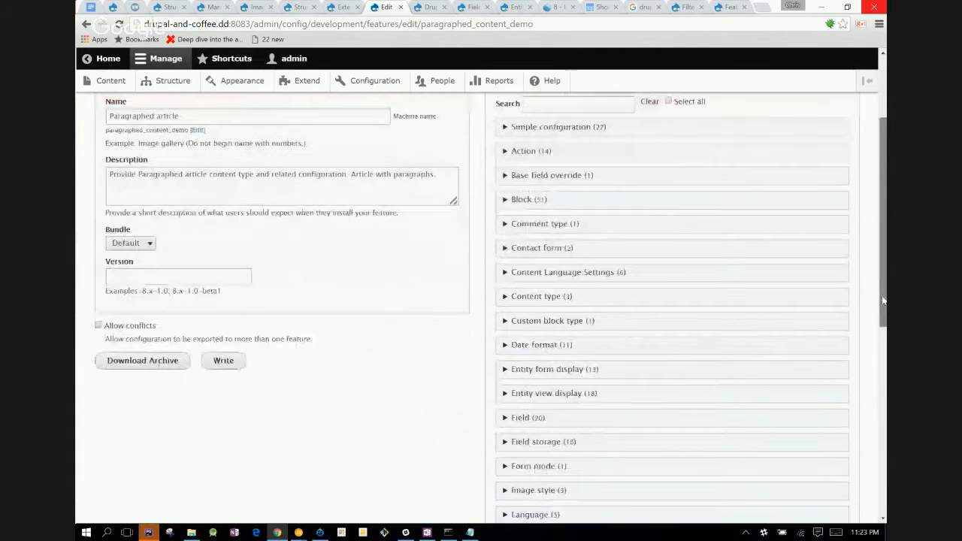
pyautogui.scroll(-4, 569, 436)
pyautogui.click(550, 392)
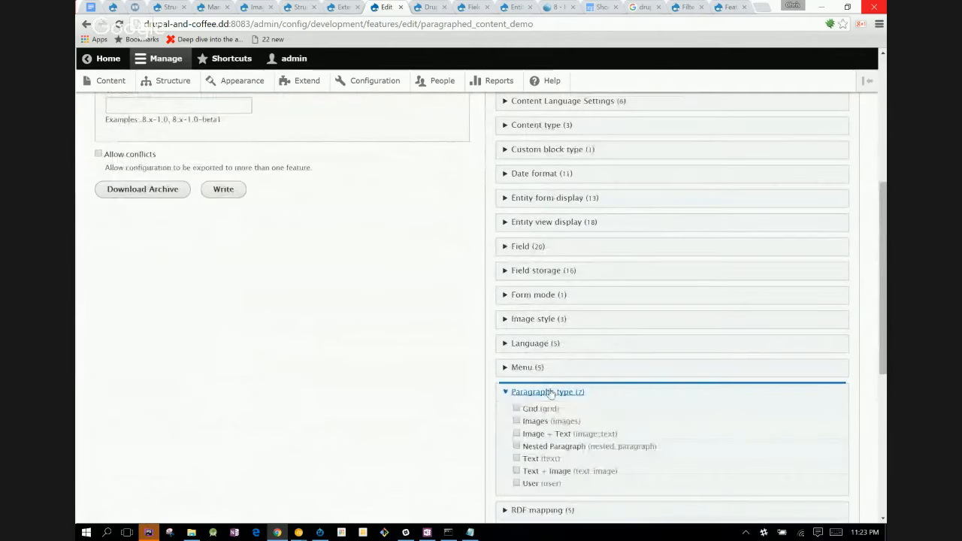
# - Add the Grid and Image + Text paragraph types to the feature, take Nested Paragraph back out, and look over the remaining components
pyautogui.click(516, 408)
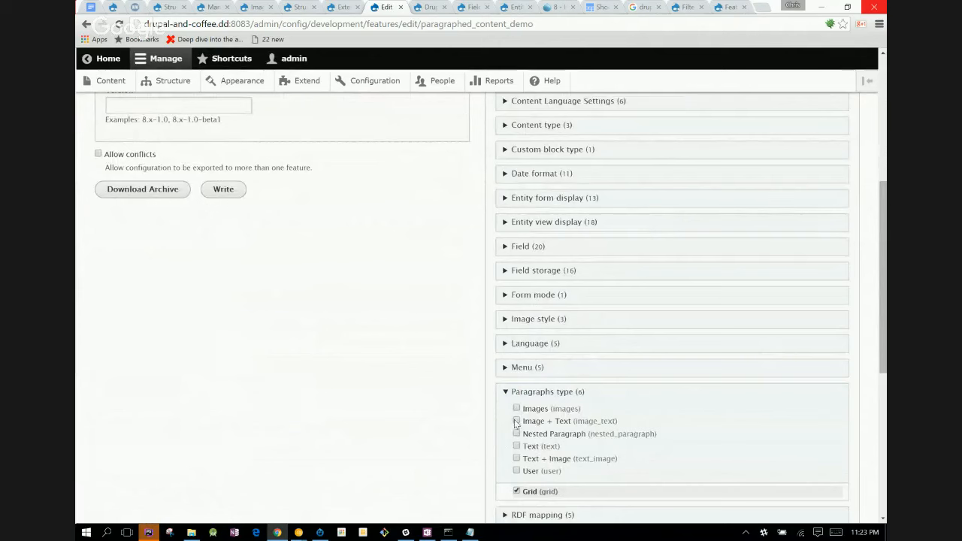
pyautogui.click(516, 420)
pyautogui.click(516, 420)
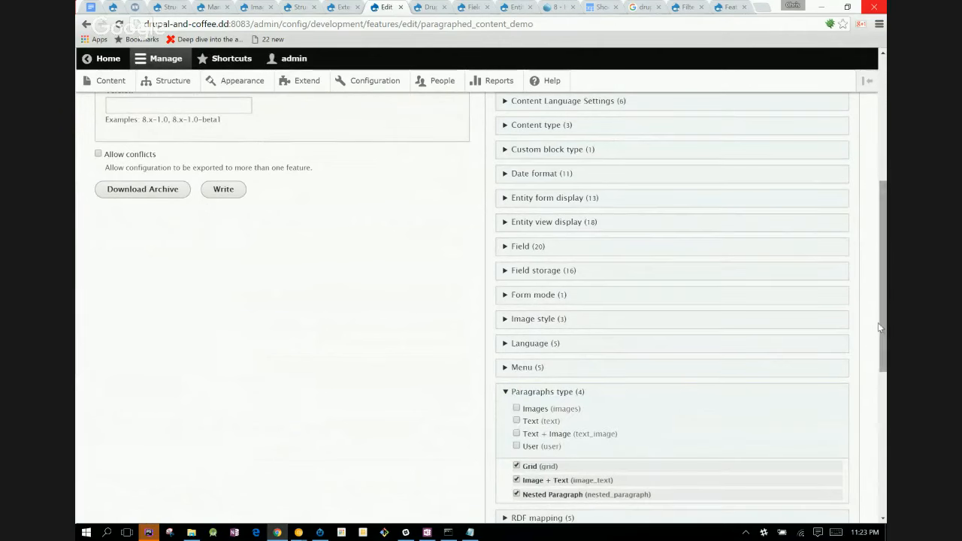
pyautogui.moveTo(880, 322); pyautogui.dragTo(885, 364)
pyautogui.click(516, 405)
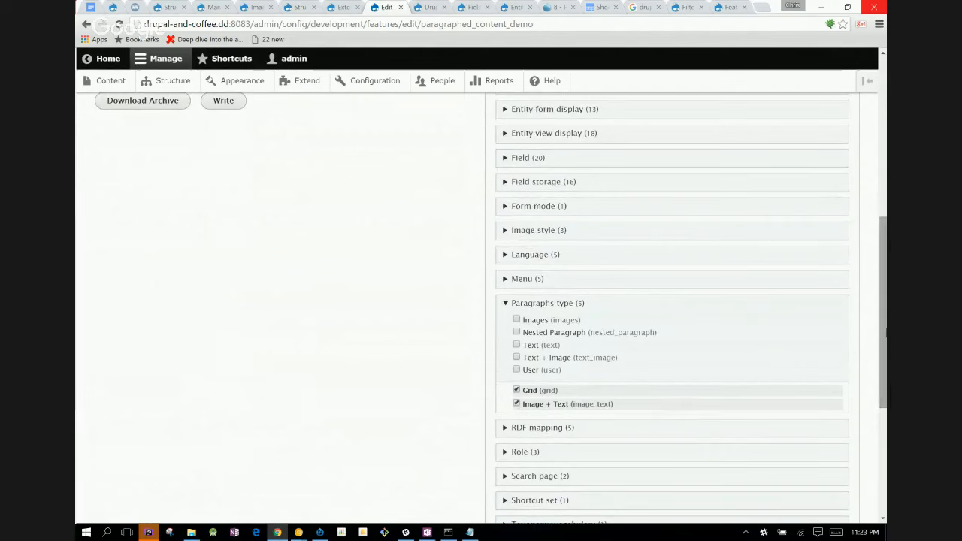
pyautogui.scroll(-3, 884, 360)
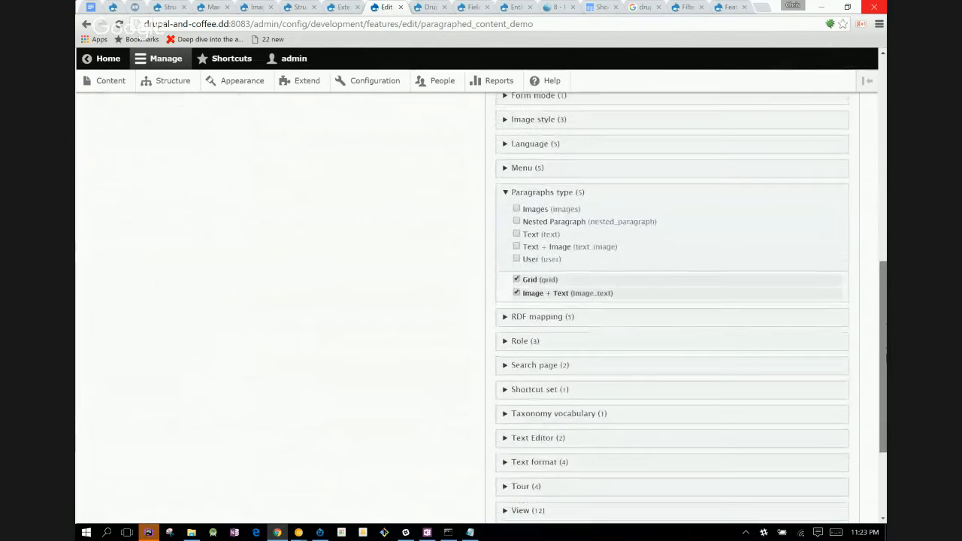
pyautogui.moveTo(885, 360); pyautogui.dragTo(885, 416)
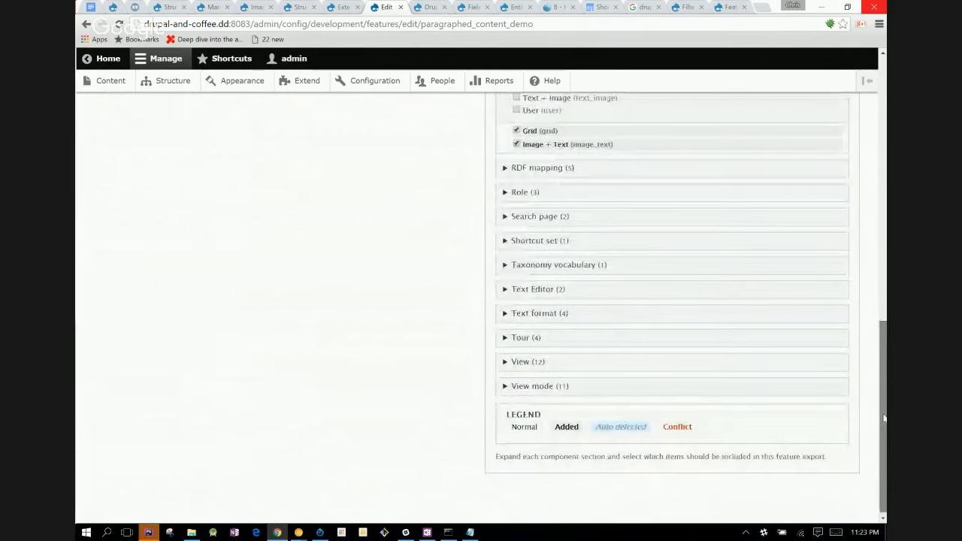
# - Expand the View mode components, look through the listed view modes, and return to the feature's general information and component search
pyautogui.scroll(1, 884, 415)
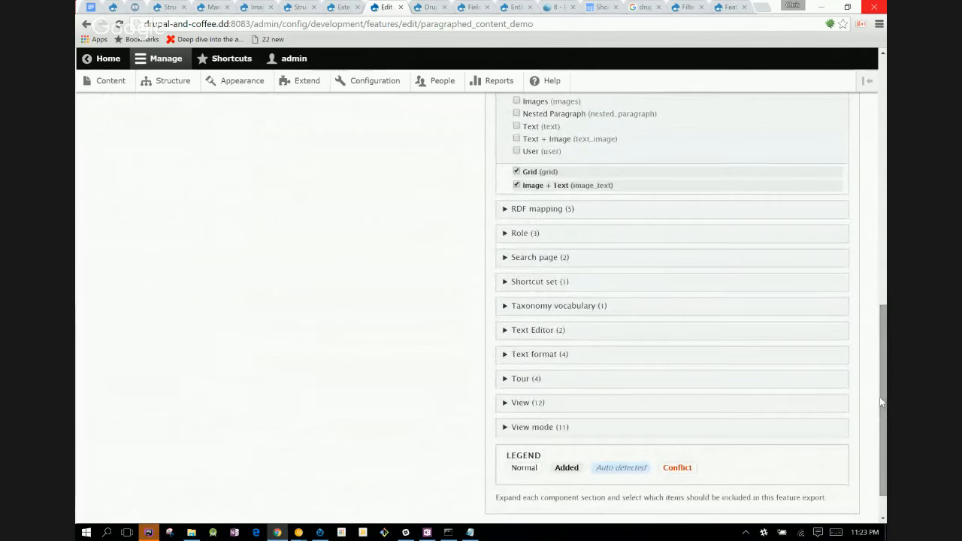
pyautogui.click(505, 427)
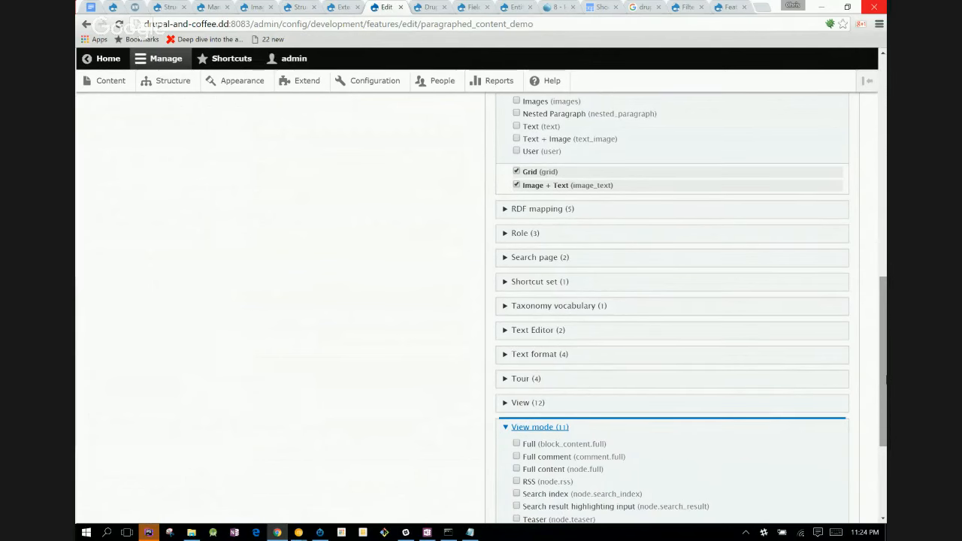
pyautogui.moveTo(885, 381); pyautogui.dragTo(885, 433)
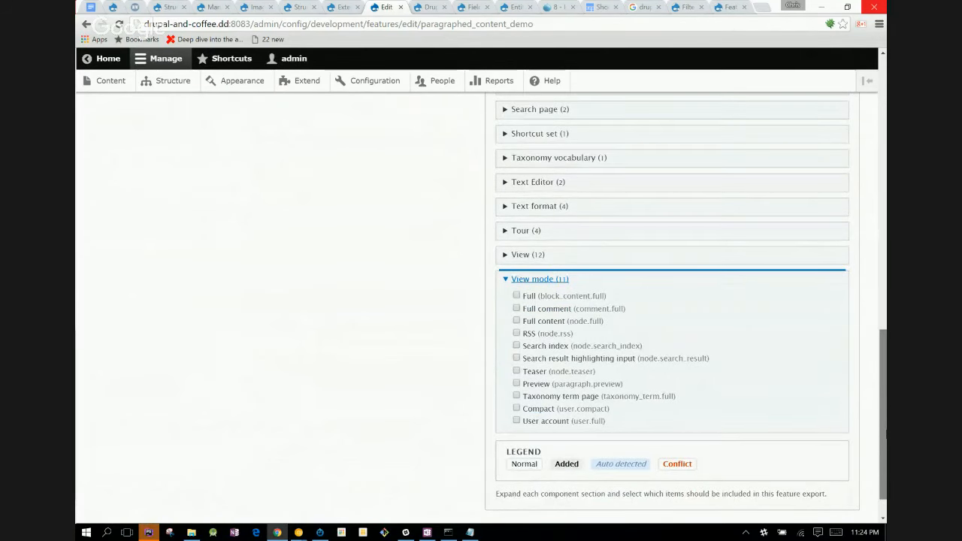
pyautogui.scroll(6, 869, 301)
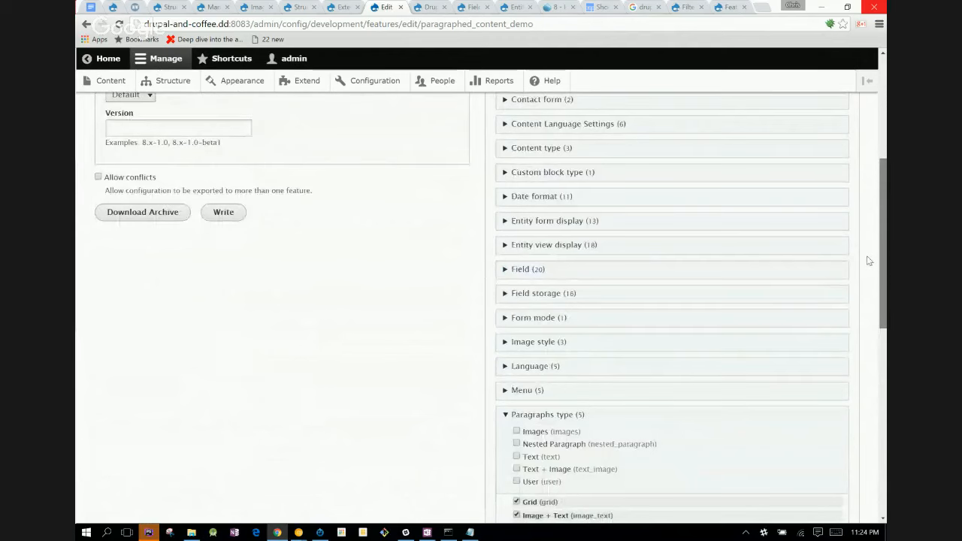
pyautogui.scroll(2, 869, 226)
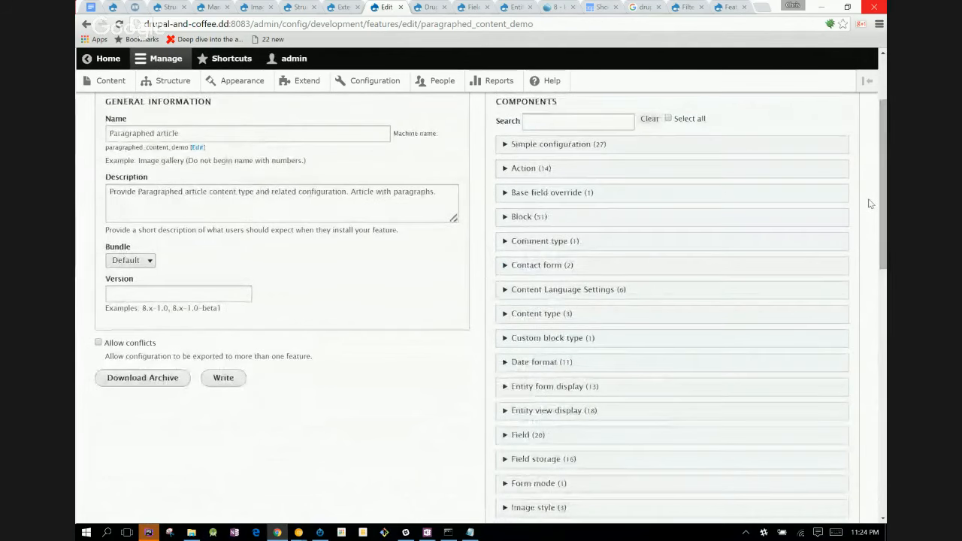
pyautogui.click(578, 120)
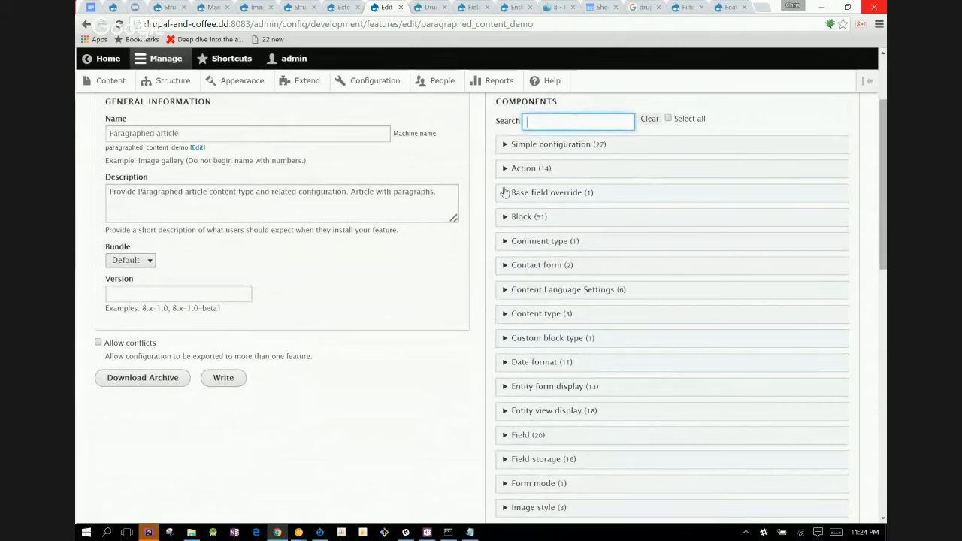
# - Set the feature's version to 8.x-1.0 and download it as an archive
pyautogui.click(187, 297)
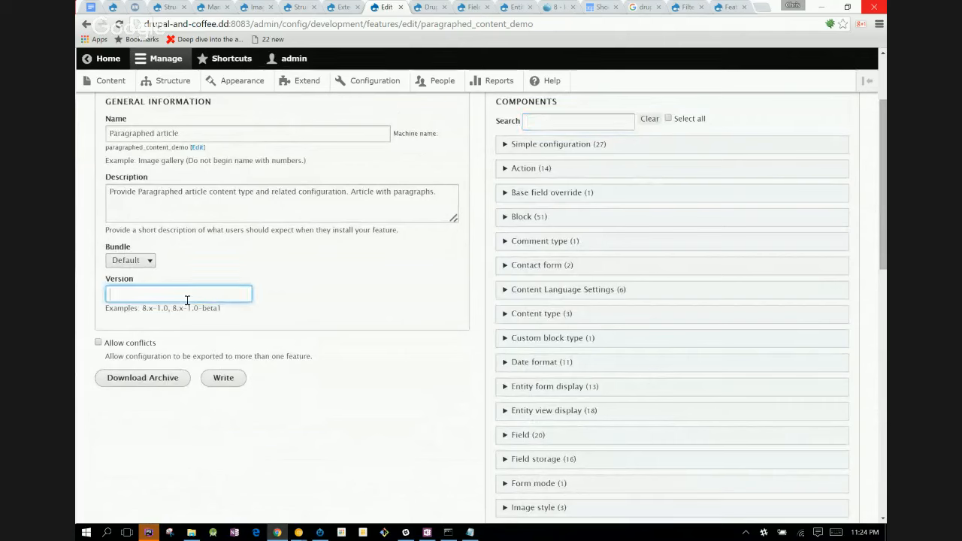
pyautogui.write('8.x-1.0')
pyautogui.click(144, 390)
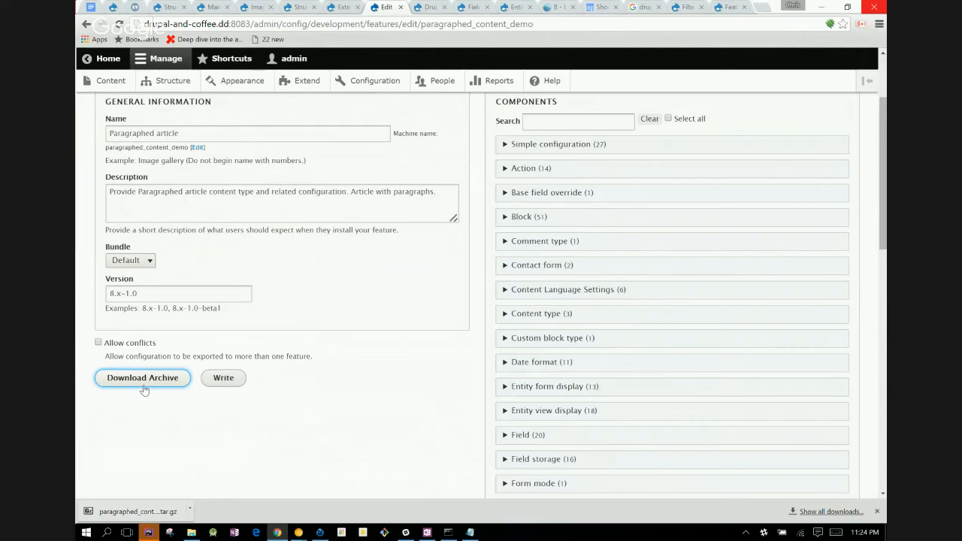
# - Open the downloaded paragraphed_content_demo.tar.gz down to its module folder and examine the full names of the info and features YAML files
pyautogui.click(116, 512)
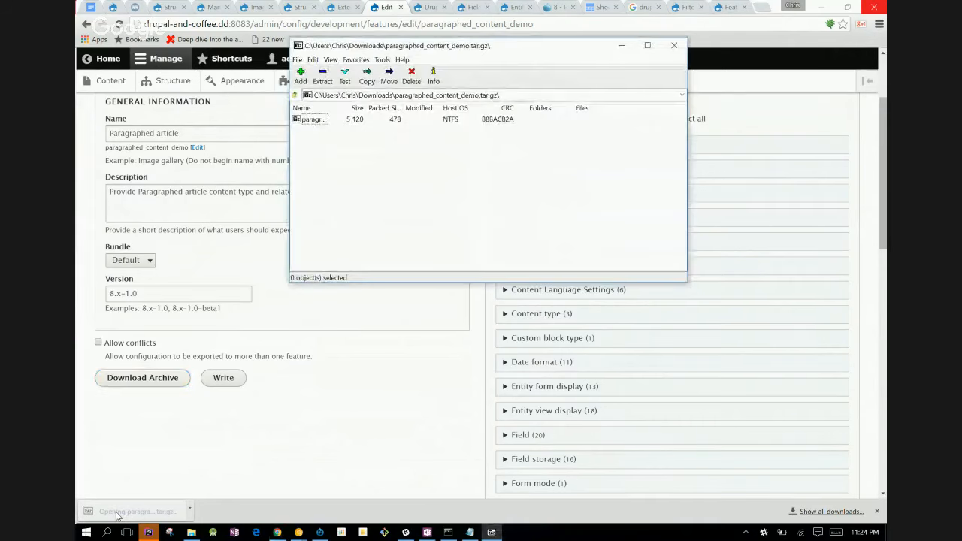
pyautogui.doubleClick(315, 122)
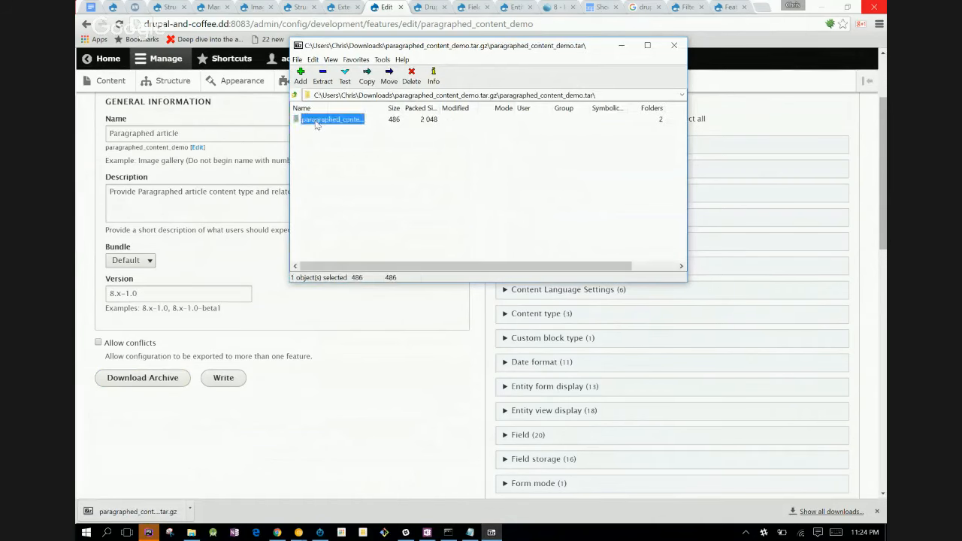
pyautogui.doubleClick(316, 121)
pyautogui.click(327, 130)
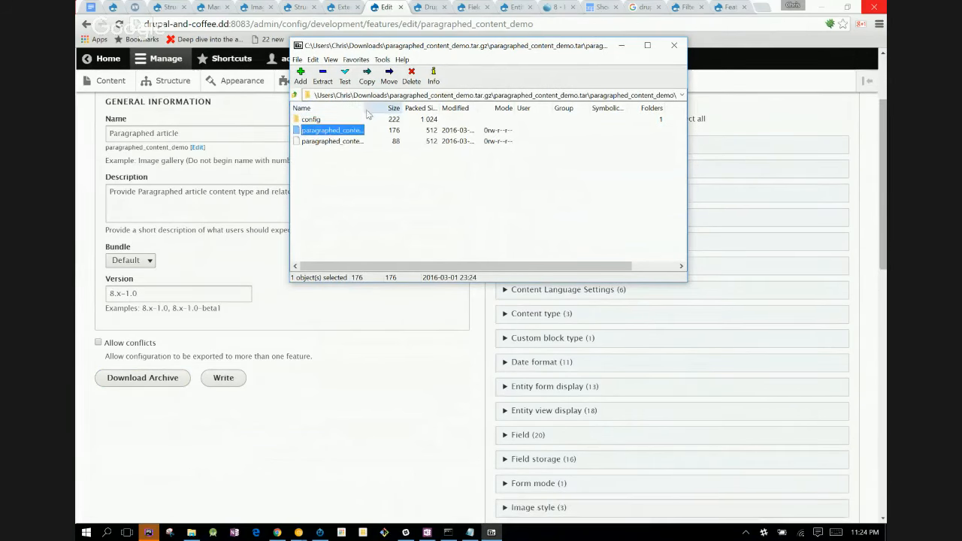
pyautogui.doubleClick(366, 108)
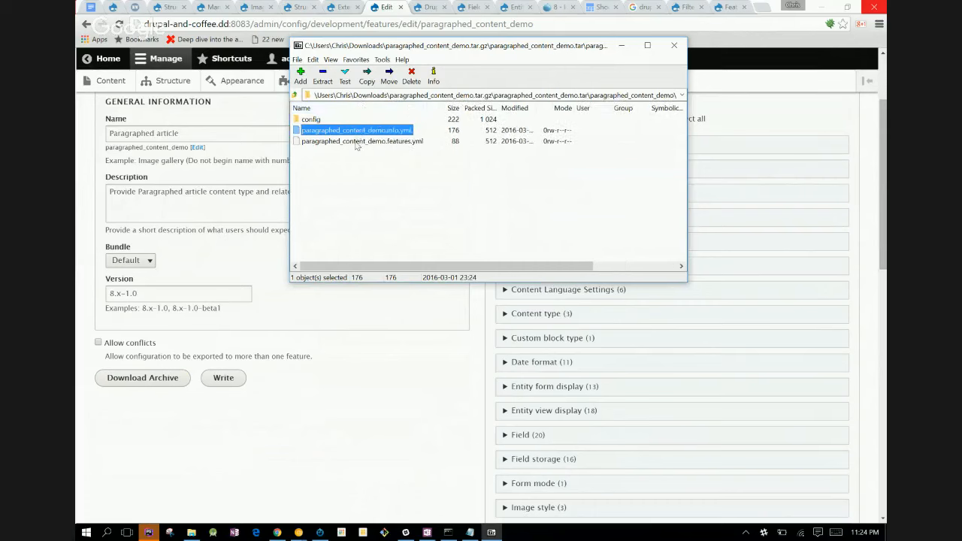
pyautogui.click(357, 142)
# - Check the paragraph type YAML files in the archive's config/install folder, showing their full names, and close the archive
pyautogui.doubleClick(311, 120)
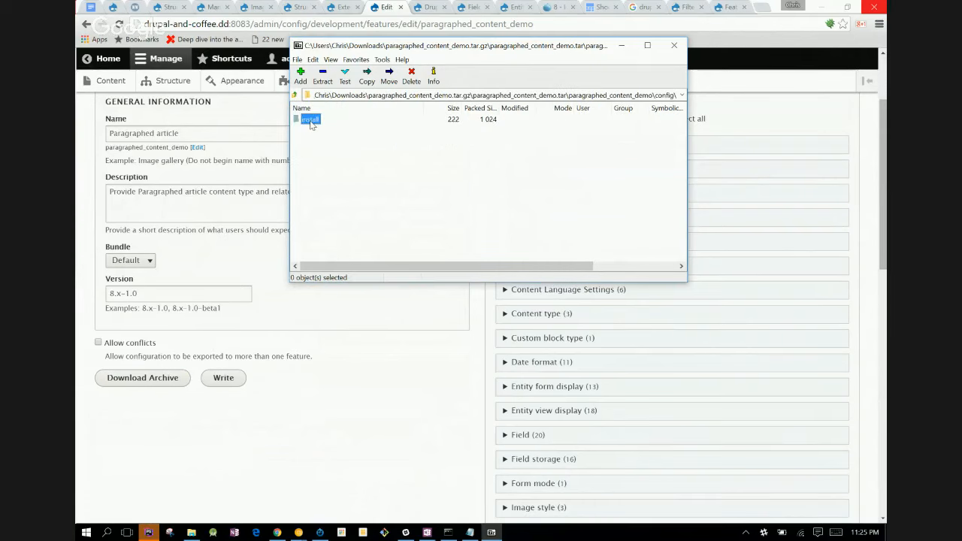
pyautogui.doubleClick(310, 120)
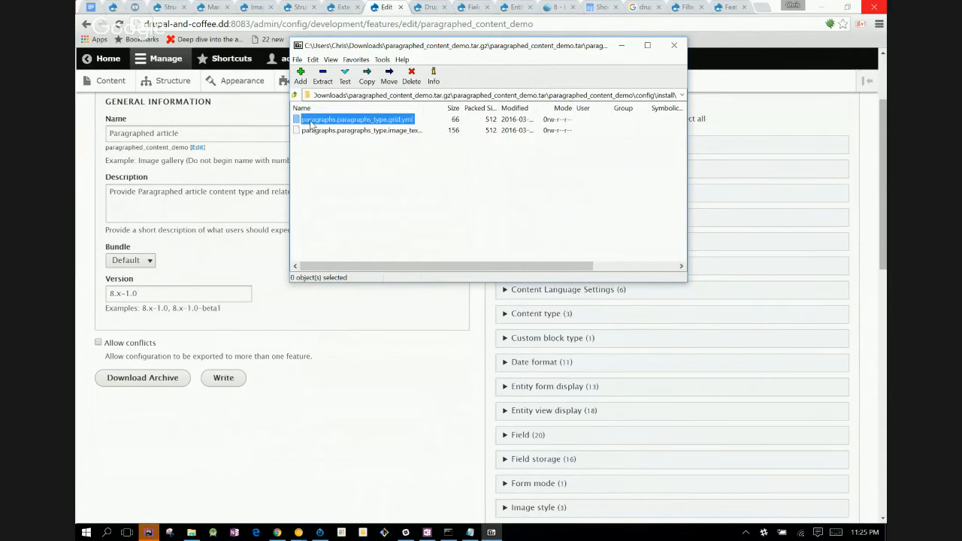
pyautogui.click(386, 131)
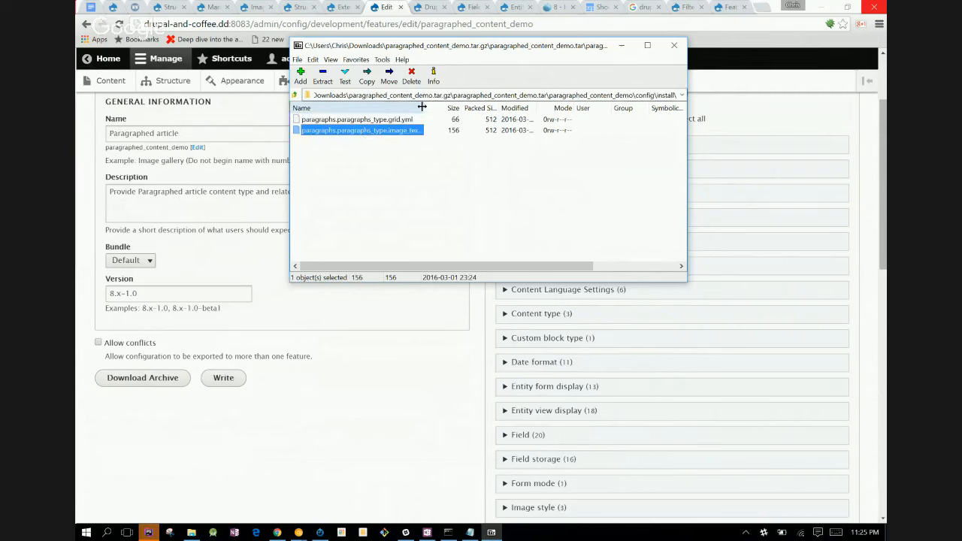
pyautogui.doubleClick(425, 108)
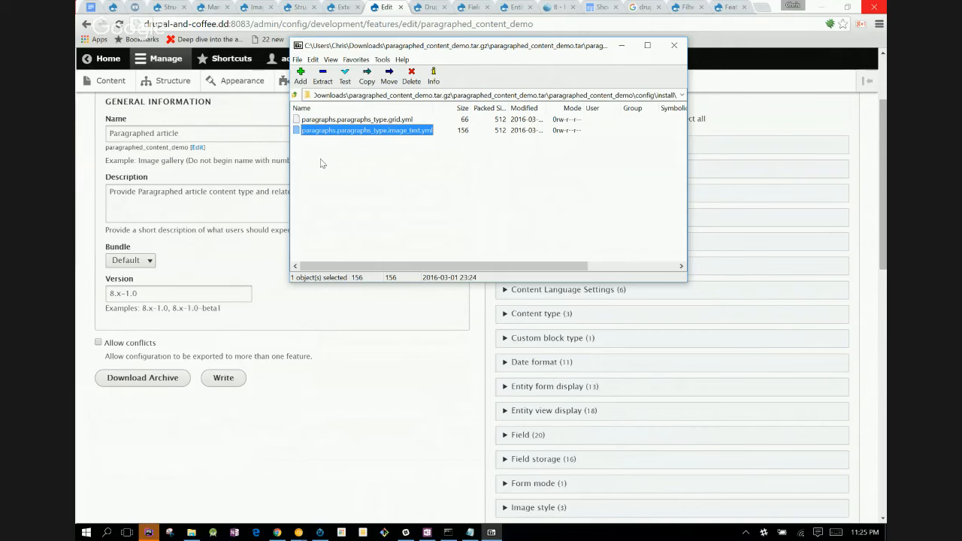
pyautogui.click(674, 46)
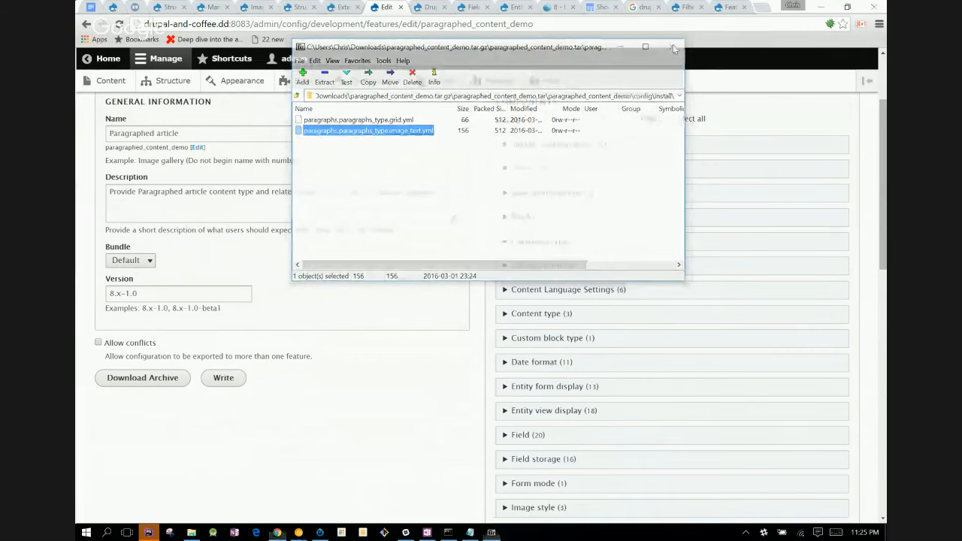
# - Try to write the feature to the site, and switch to PhpStorm with the project file tree shown
pyautogui.click(223, 378)
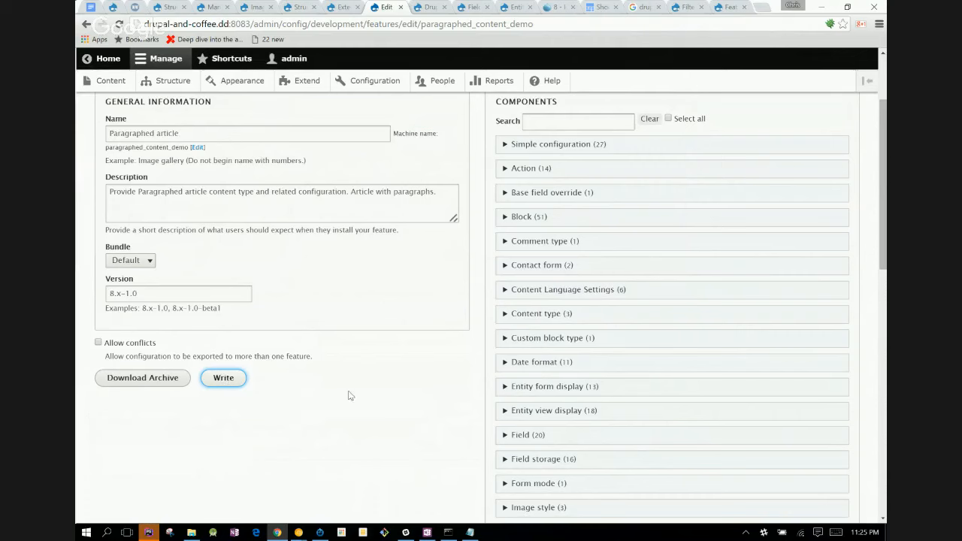
pyautogui.click(320, 378)
pyautogui.click(146, 532)
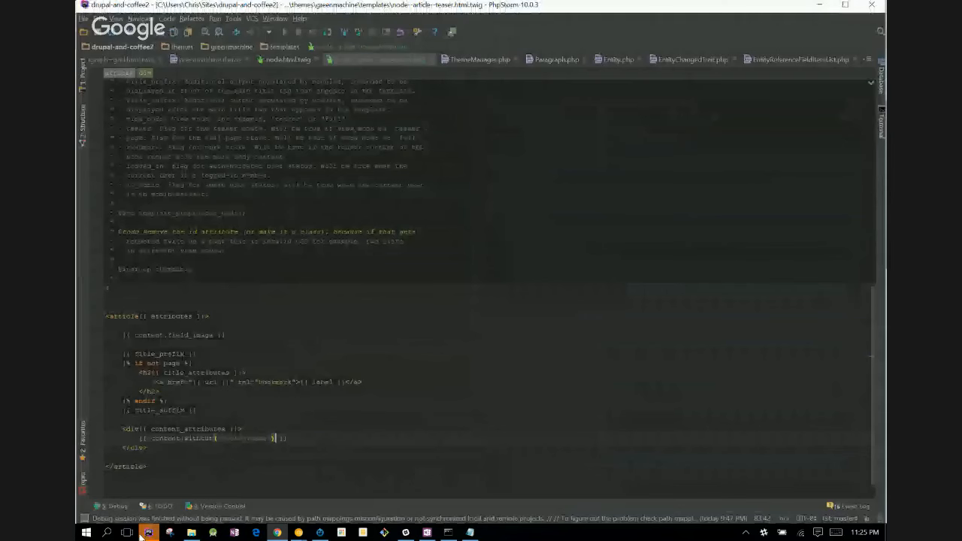
pyautogui.click(85, 90)
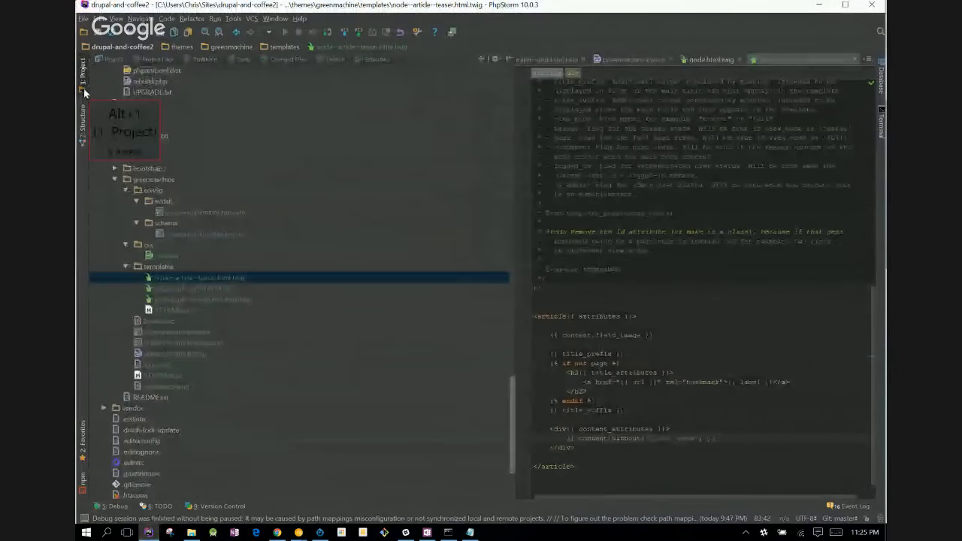
# - Show the project's TODO items in an enlarged pane and look through the sites and themes folders listed there
pyautogui.click(149, 506)
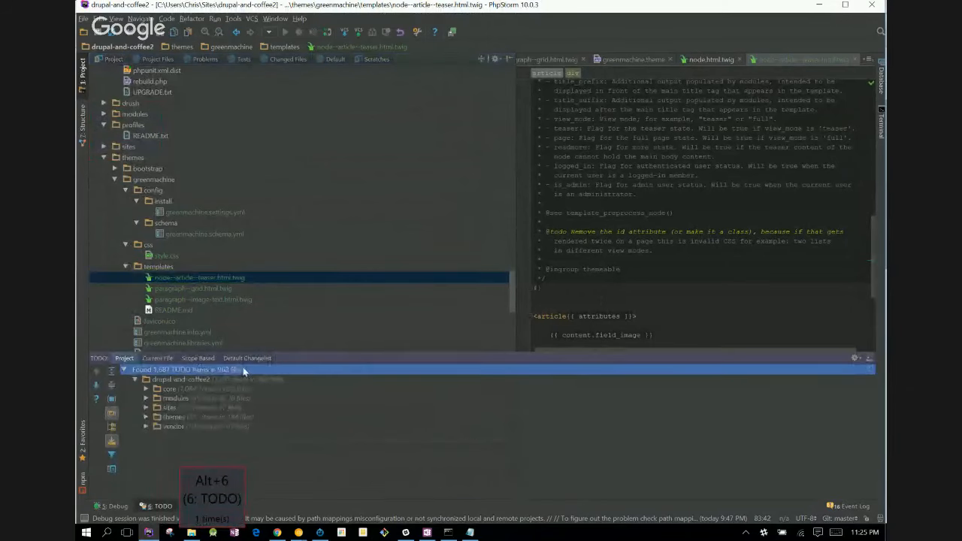
pyautogui.moveTo(263, 334); pyautogui.dragTo(266, 309)
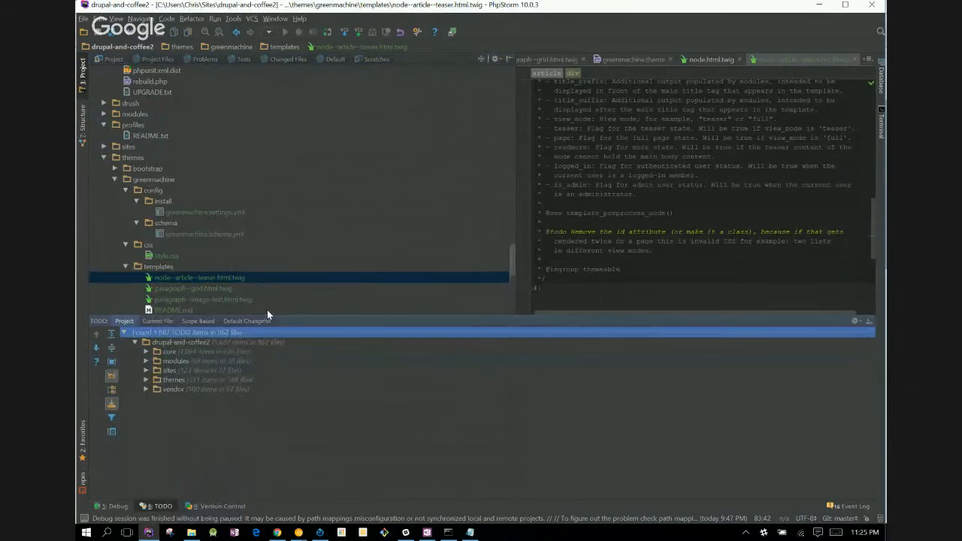
pyautogui.click(144, 370)
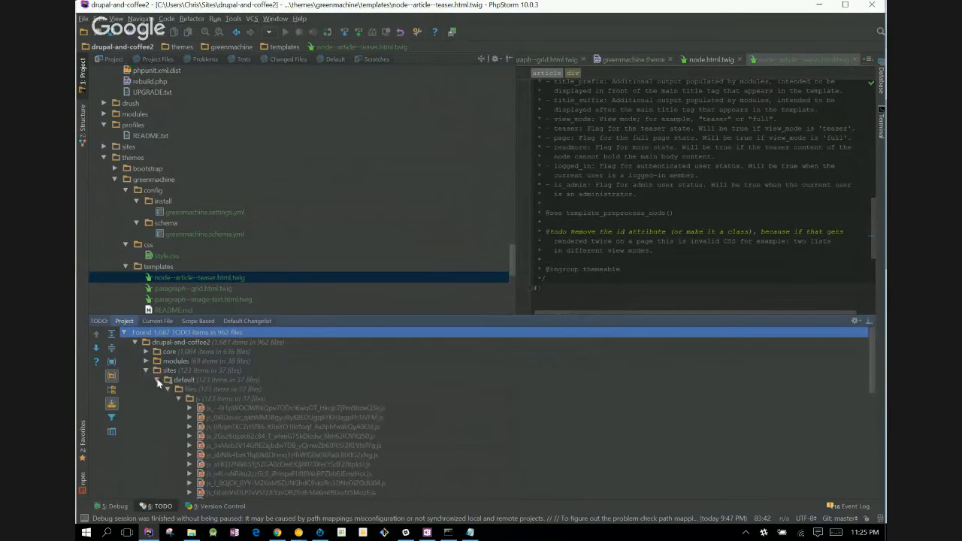
pyautogui.click(158, 381)
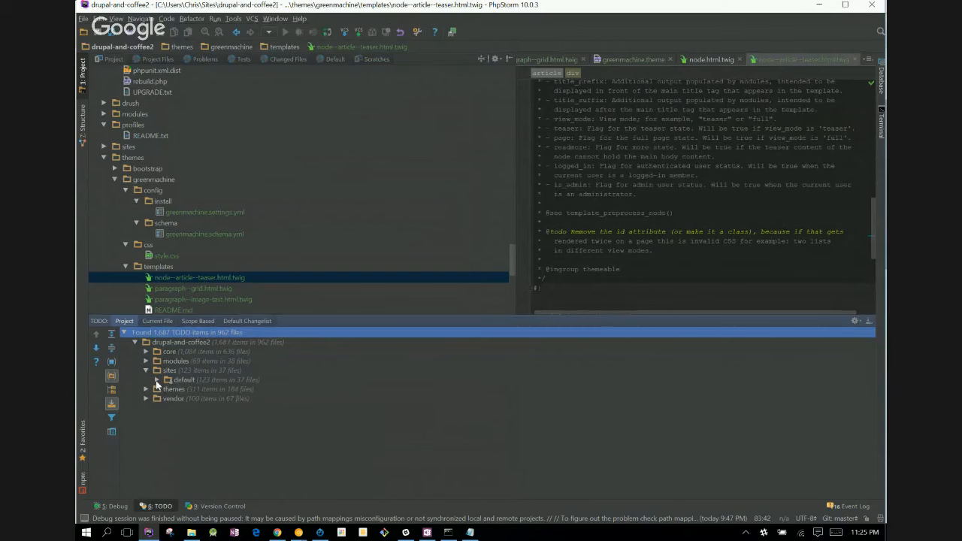
pyautogui.click(156, 381)
pyautogui.click(179, 399)
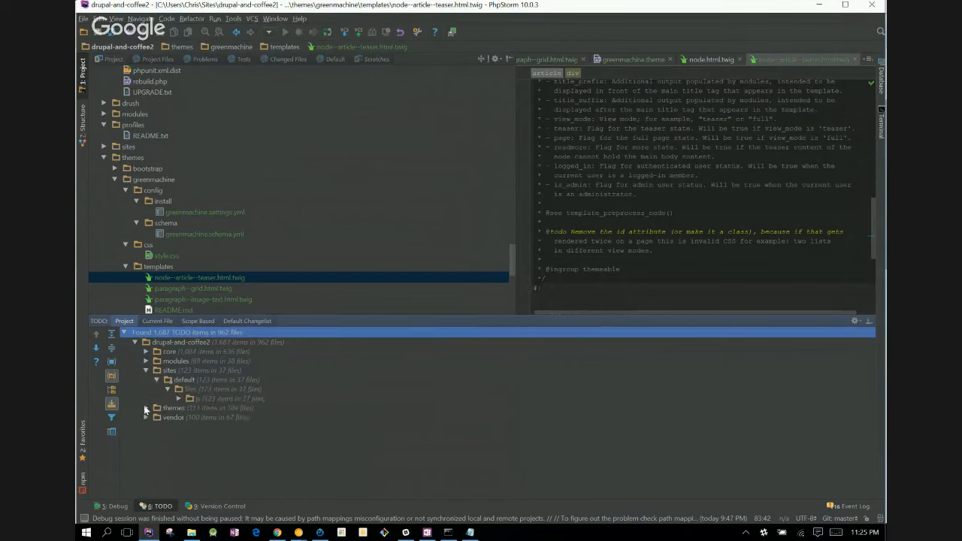
pyautogui.click(146, 408)
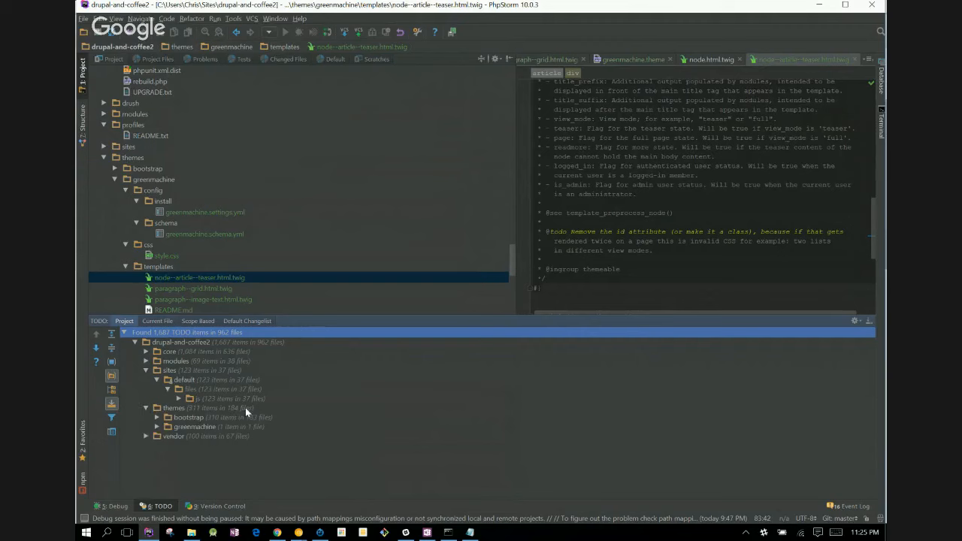
# - Switch back to Chrome and remove the Image + Text paragraph type from the Paragraphed article feature
pyautogui.hotkey('alt', 'Tab')
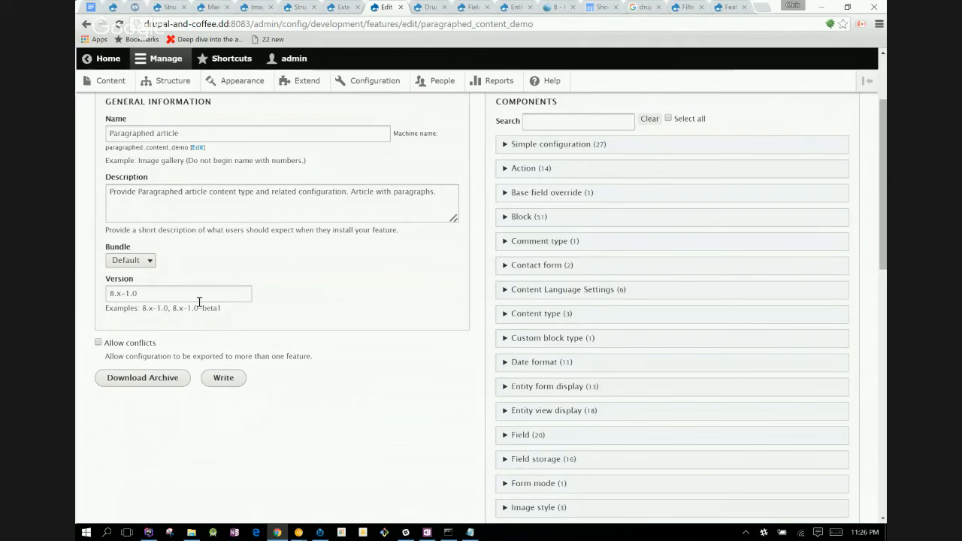
pyautogui.moveTo(884, 183); pyautogui.dragTo(863, 323)
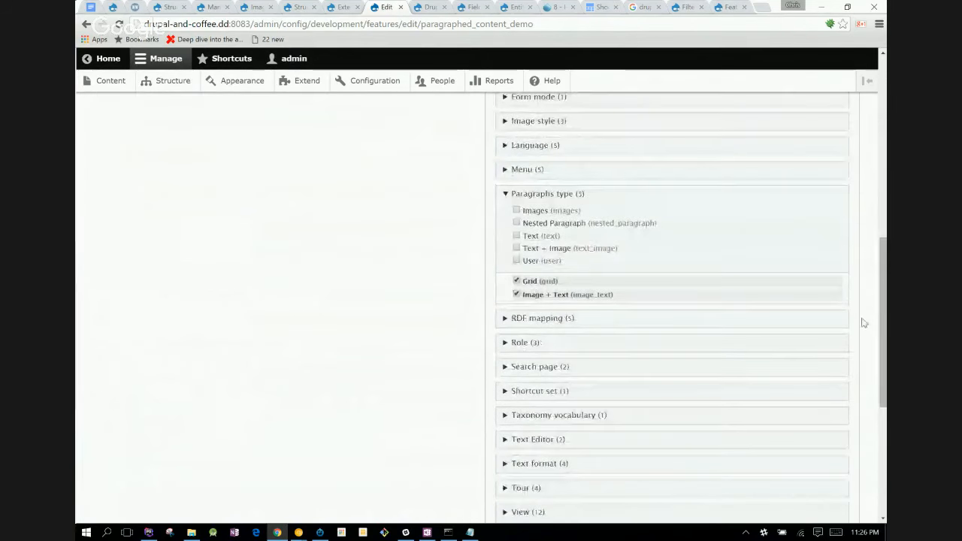
pyautogui.click(515, 294)
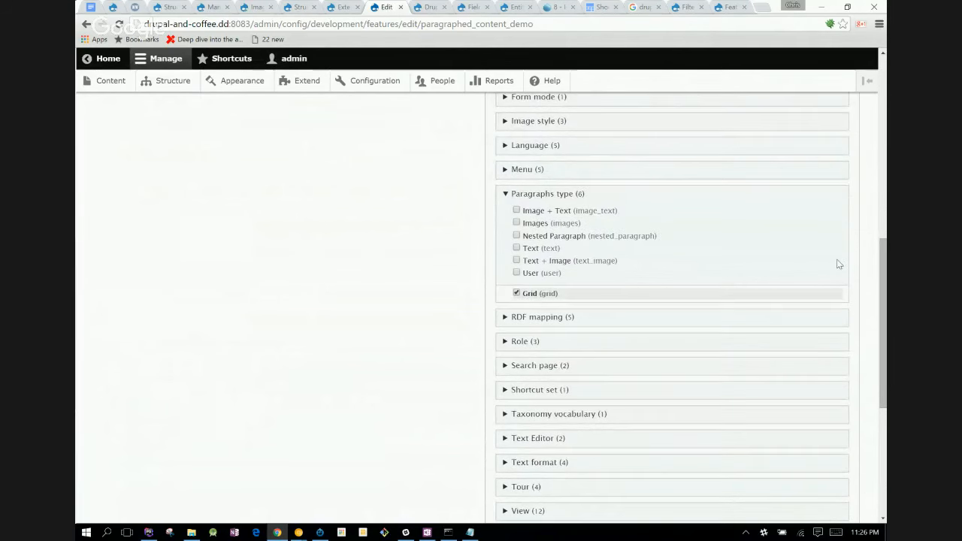
# - Expand the Content type components to view the available content types, and return to the Paragraphs type and later component sections
pyautogui.moveTo(885, 288); pyautogui.dragTo(885, 187)
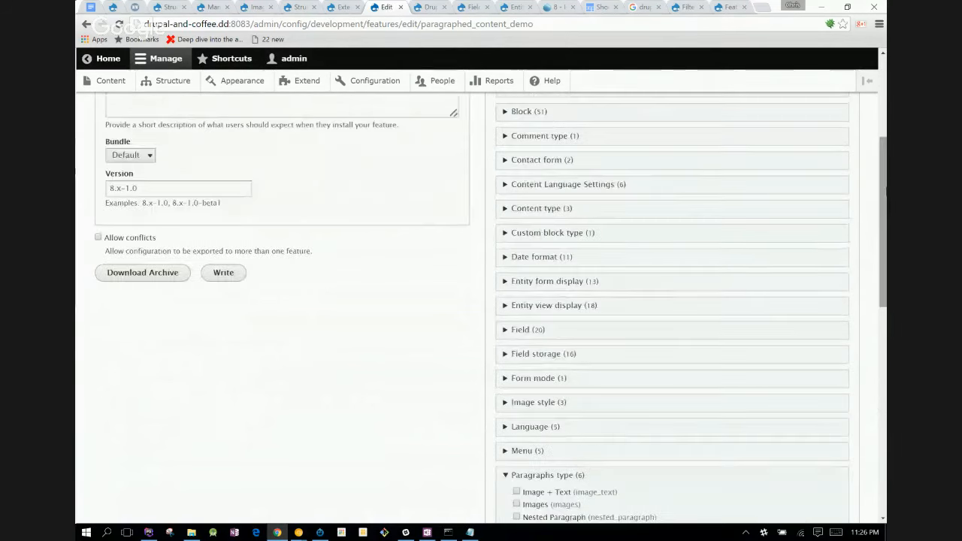
pyautogui.click(522, 209)
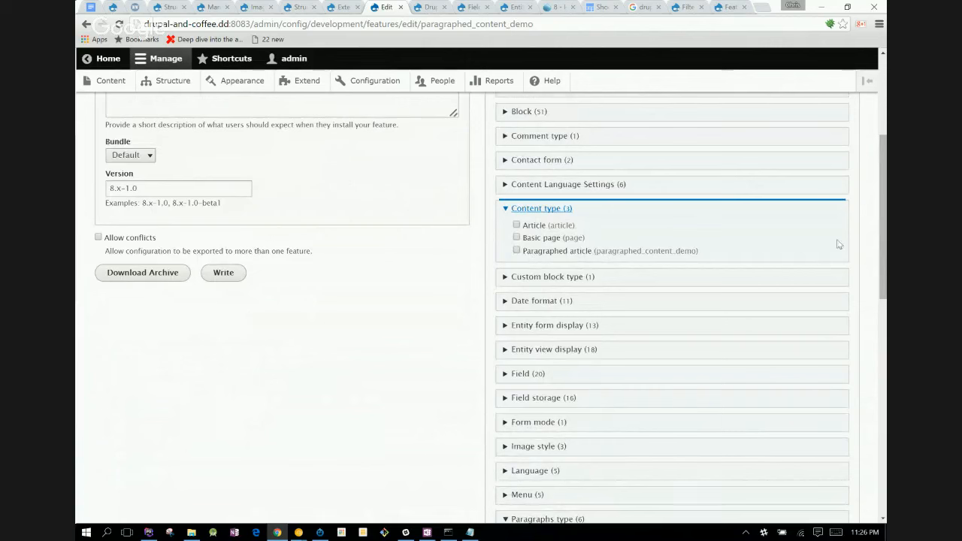
pyautogui.moveTo(884, 253); pyautogui.dragTo(872, 382)
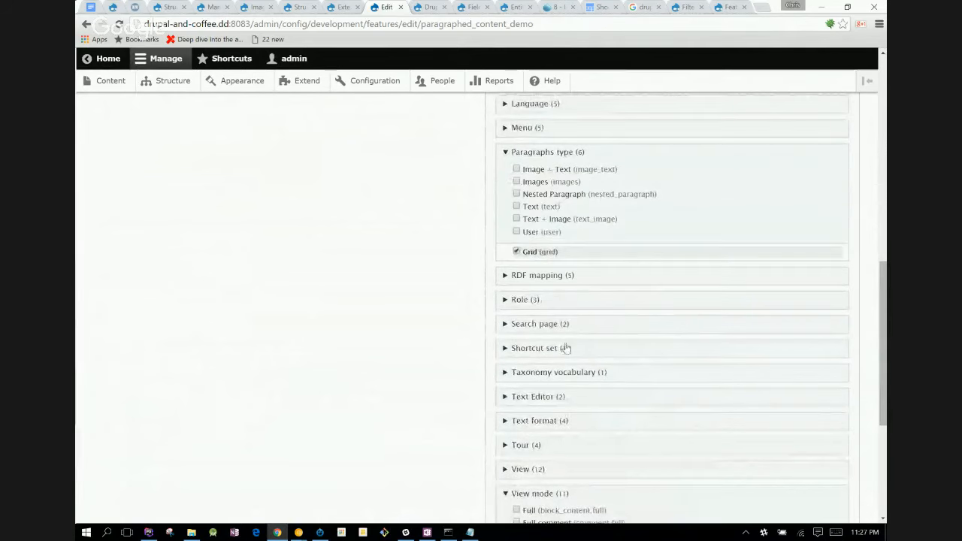